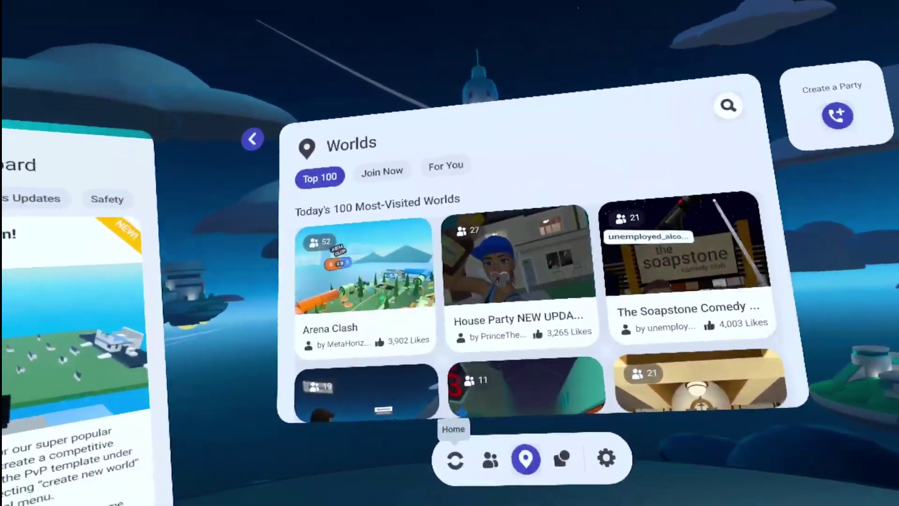
Browse the list of today's 100 most-visited worlds
{"action": "left_click", "coordinate": [455, 460]}
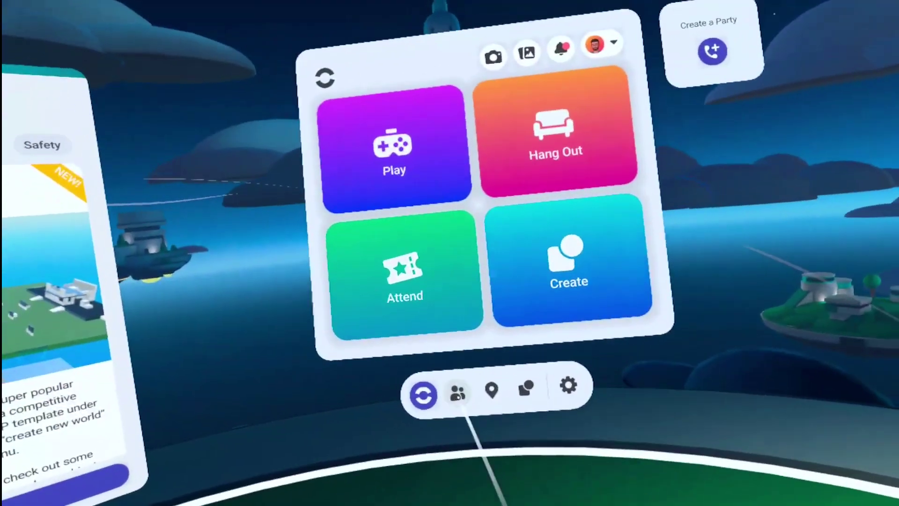
{"action": "left_click", "coordinate": [462, 462]}
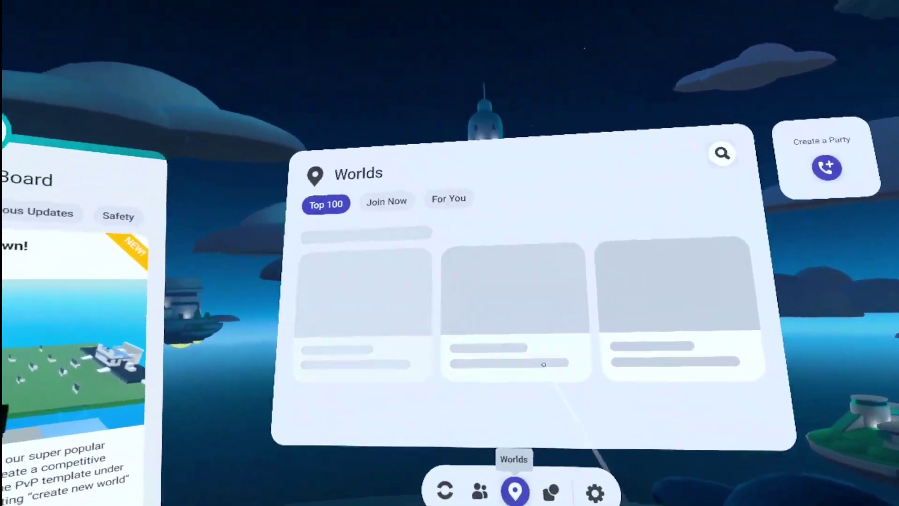
{"action": "scroll", "coordinate": [435, 300], "scroll_direction": "down", "scroll_amount": 3}
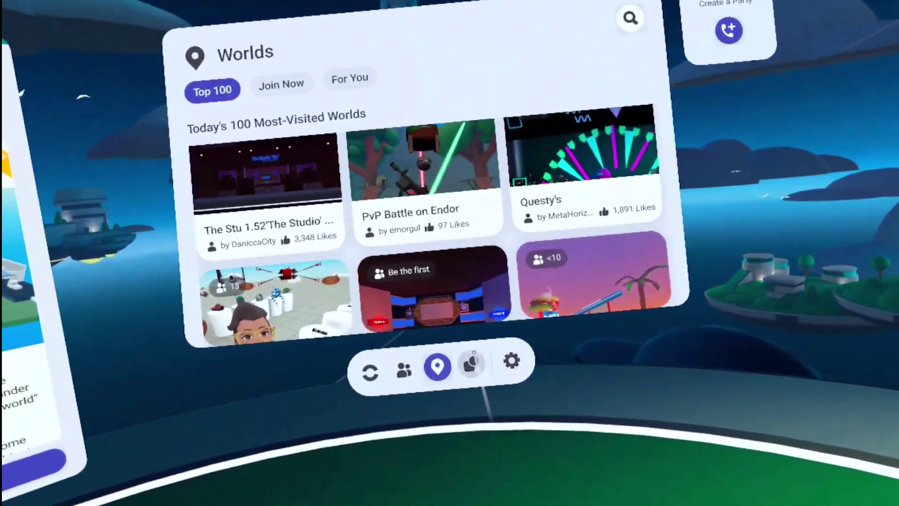
Go to the world creation section and view the available tutorial worlds
{"action": "left_click", "coordinate": [470, 363]}
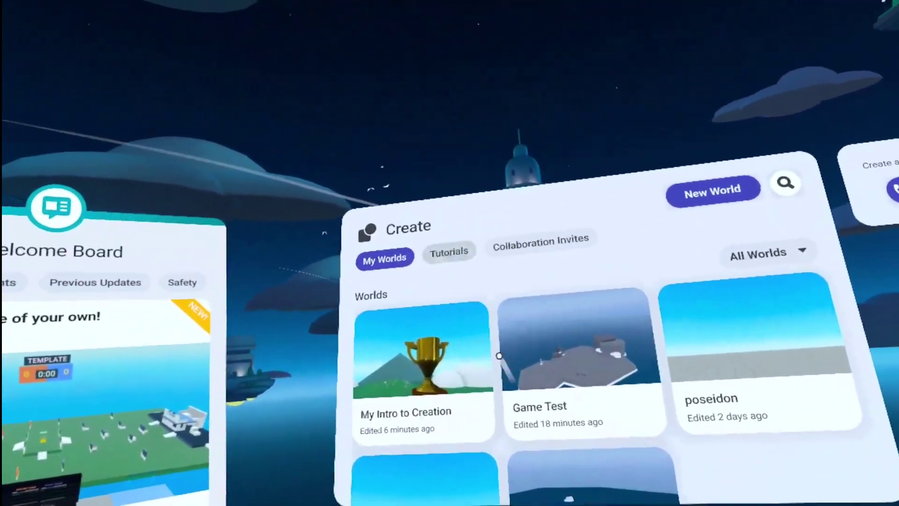
{"action": "left_click", "coordinate": [303, 221]}
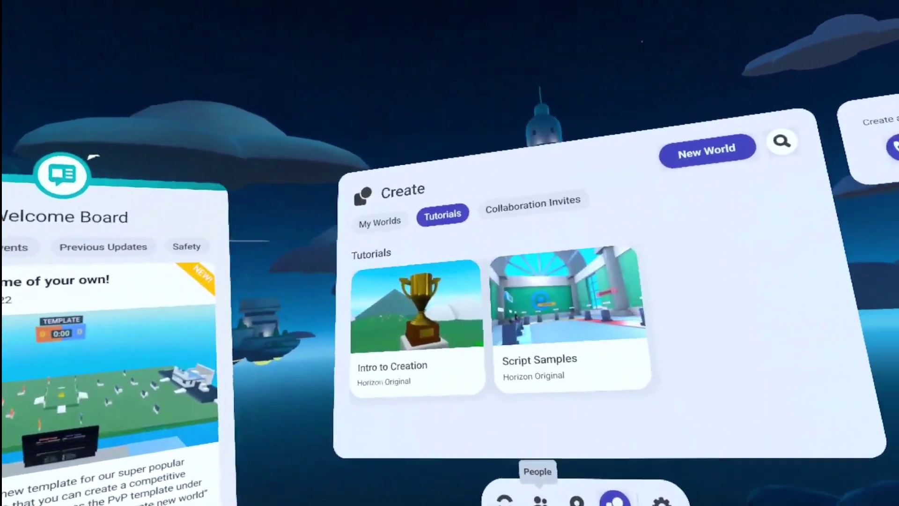
{"action": "mouse_move", "coordinate": [586, 307]}
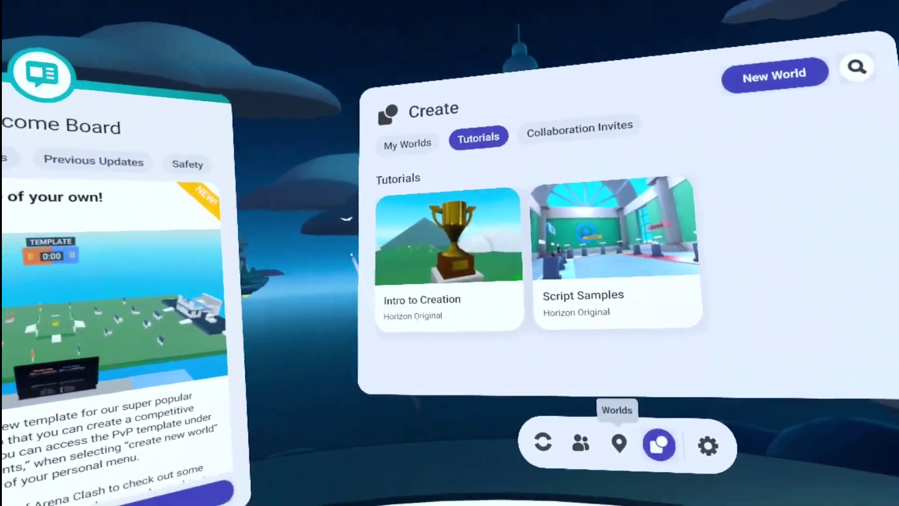
{"action": "mouse_move", "coordinate": [426, 223]}
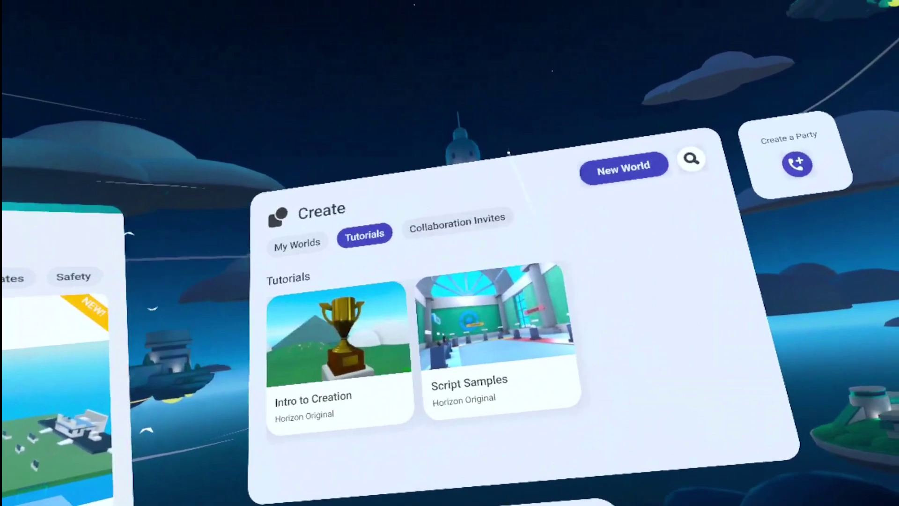
{"action": "mouse_move", "coordinate": [553, 310]}
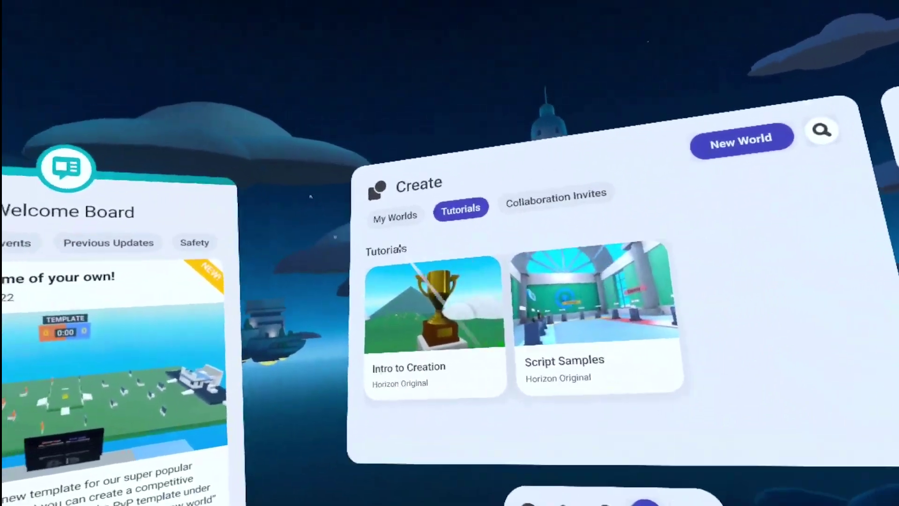
Start a new world and examine the template choices under Simple Environments, Rich Environments, Premade Mechanics and Scripting Environments
{"action": "left_click", "coordinate": [376, 231]}
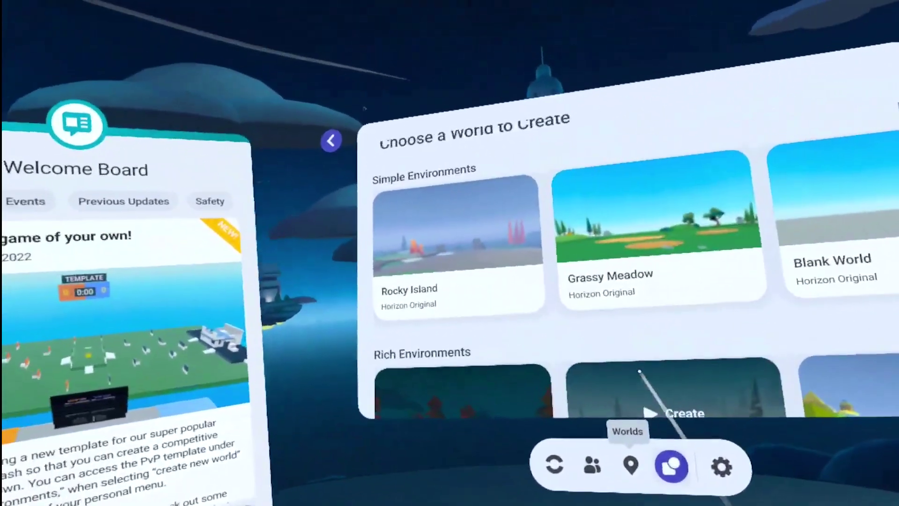
{"action": "scroll", "coordinate": [585, 263], "scroll_direction": "down", "scroll_amount": 5}
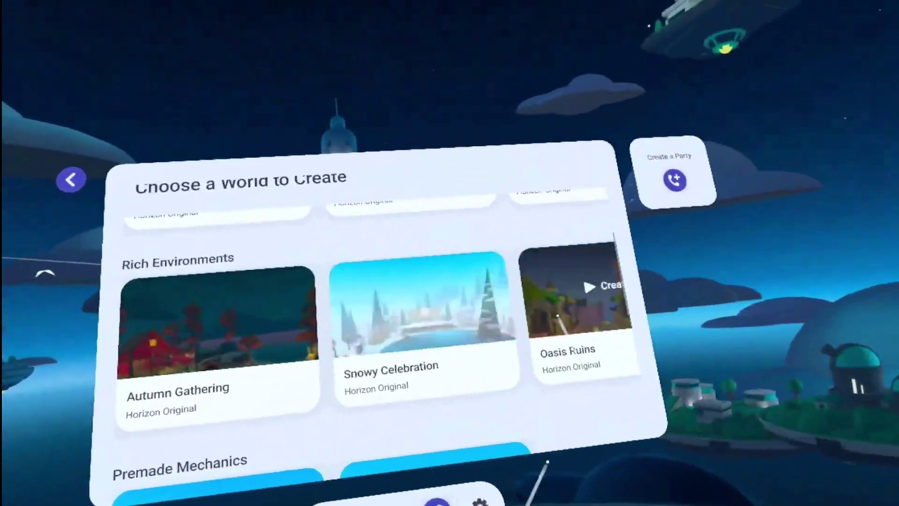
{"action": "scroll", "coordinate": [562, 290], "scroll_direction": "right", "scroll_amount": 2}
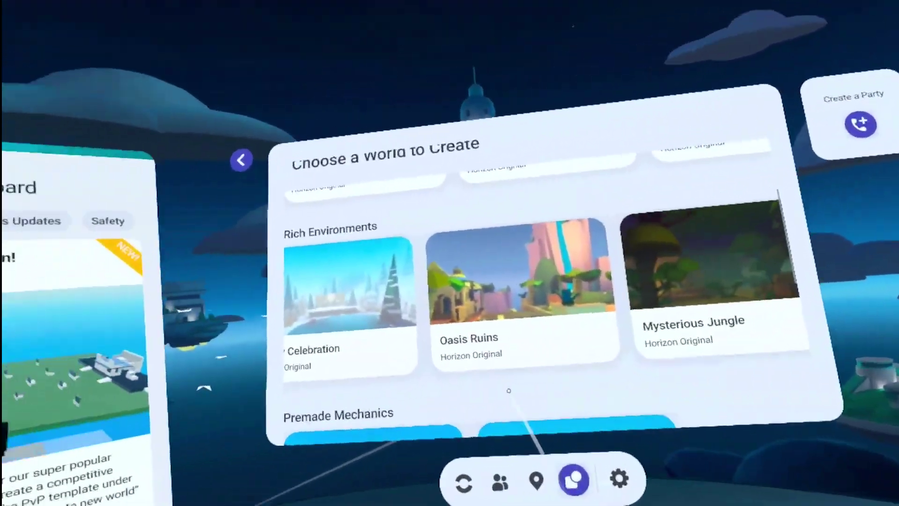
{"action": "scroll", "coordinate": [412, 393], "scroll_direction": "down", "scroll_amount": 2}
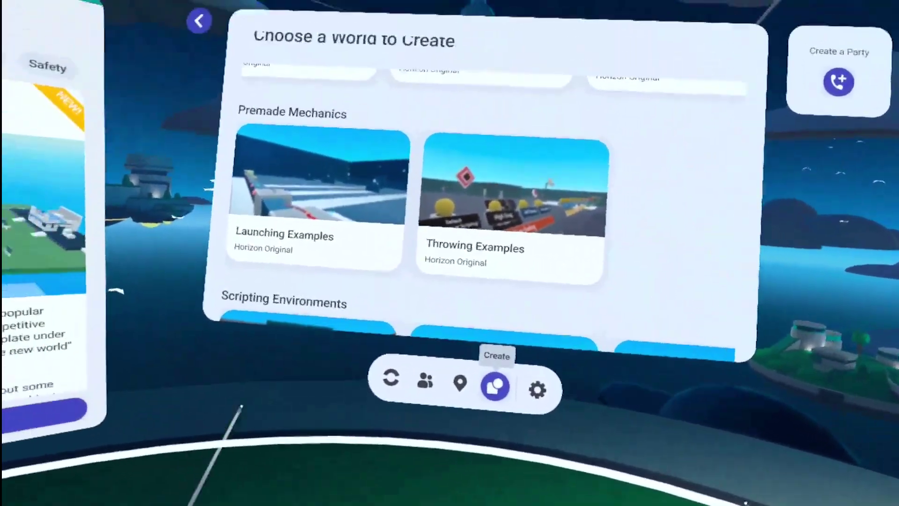
{"action": "scroll", "coordinate": [361, 281], "scroll_direction": "down", "scroll_amount": 4}
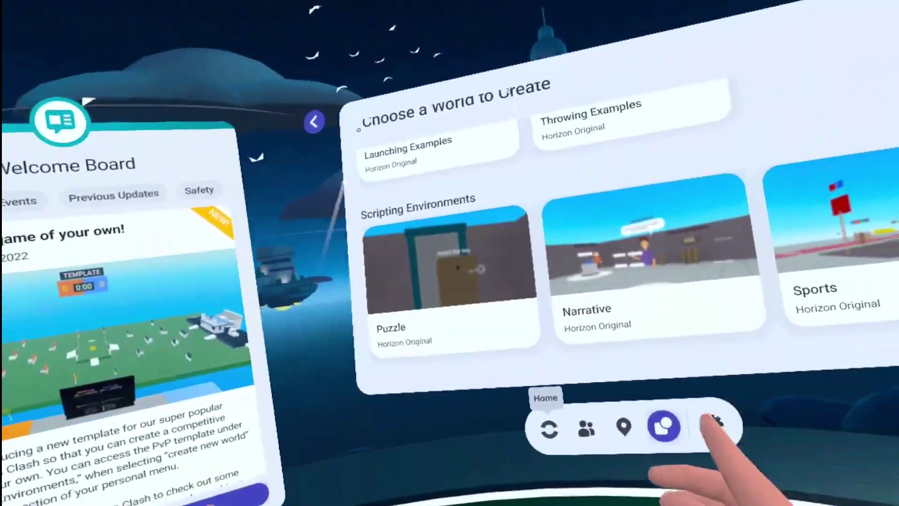
{"action": "mouse_move", "coordinate": [486, 330]}
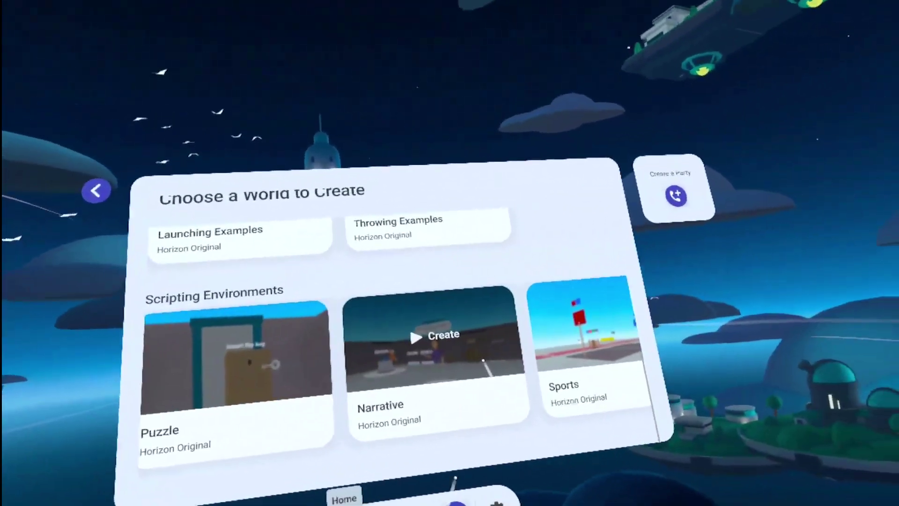
{"action": "scroll", "coordinate": [456, 360], "scroll_direction": "right", "scroll_amount": 3}
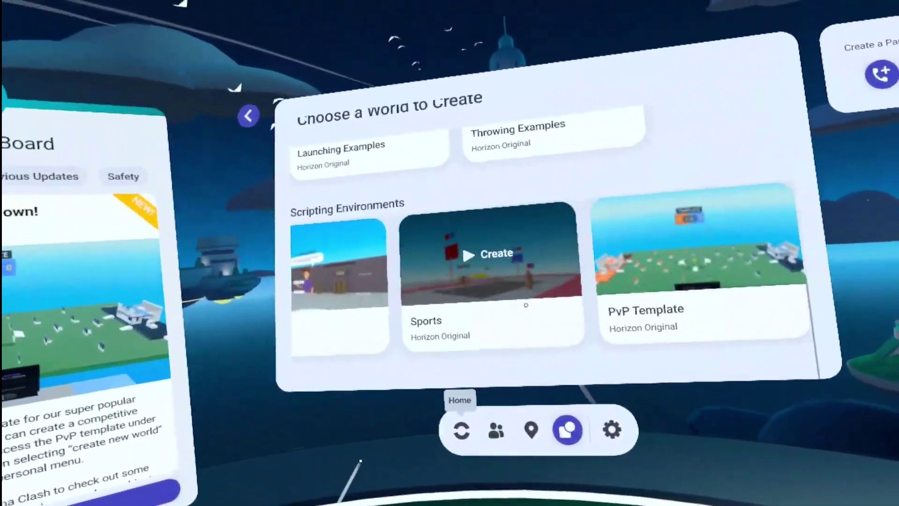
{"action": "scroll", "coordinate": [435, 244], "scroll_direction": "left", "scroll_amount": 5}
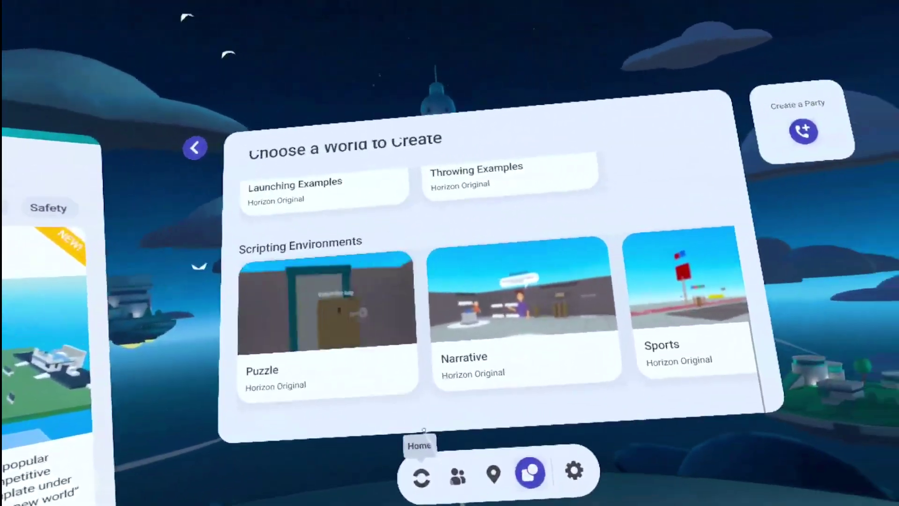
{"action": "mouse_move", "coordinate": [504, 307]}
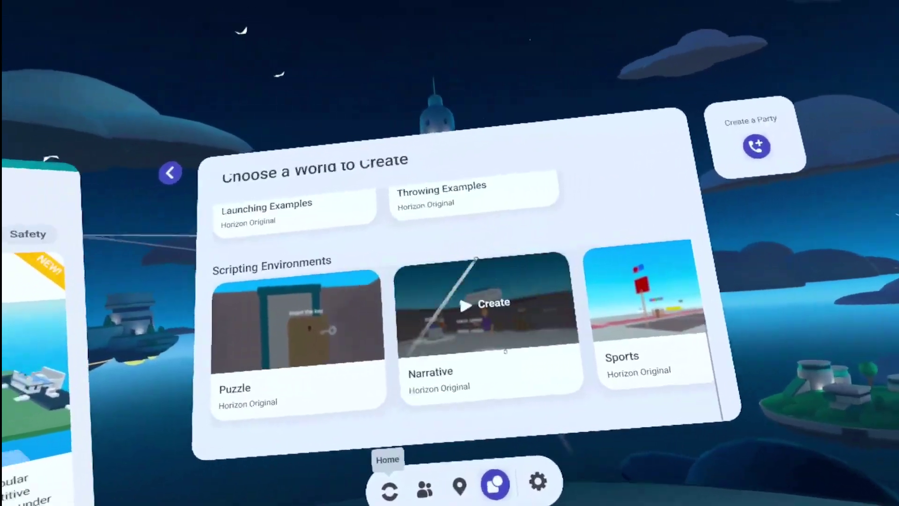
{"action": "scroll", "coordinate": [511, 308], "scroll_direction": "right", "scroll_amount": 2}
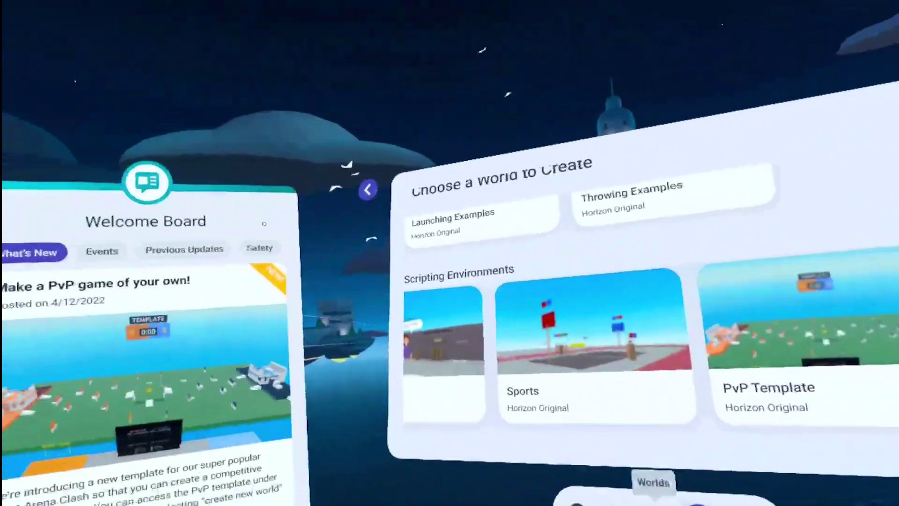
{"action": "scroll", "coordinate": [546, 354], "scroll_direction": "up", "scroll_amount": 10}
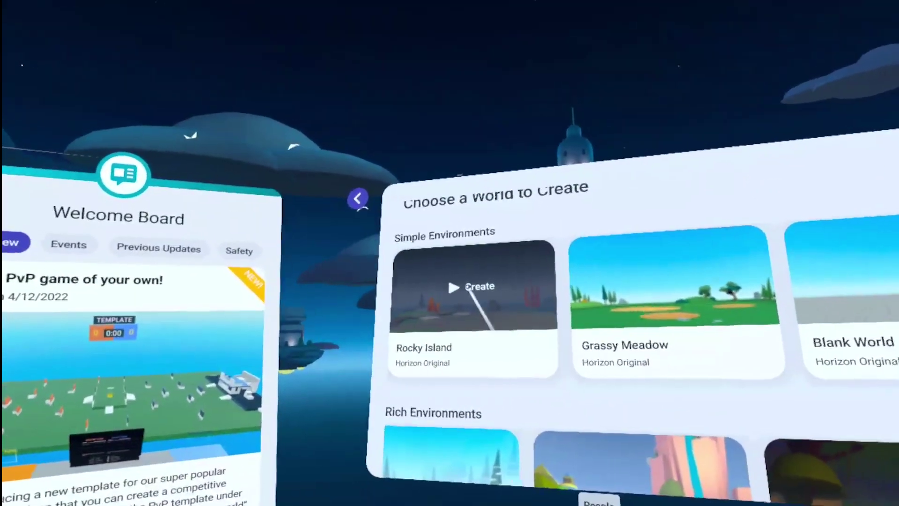
Create a new world from the Rocky Island template with the name shortened to Rocky
{"action": "left_click", "coordinate": [468, 286]}
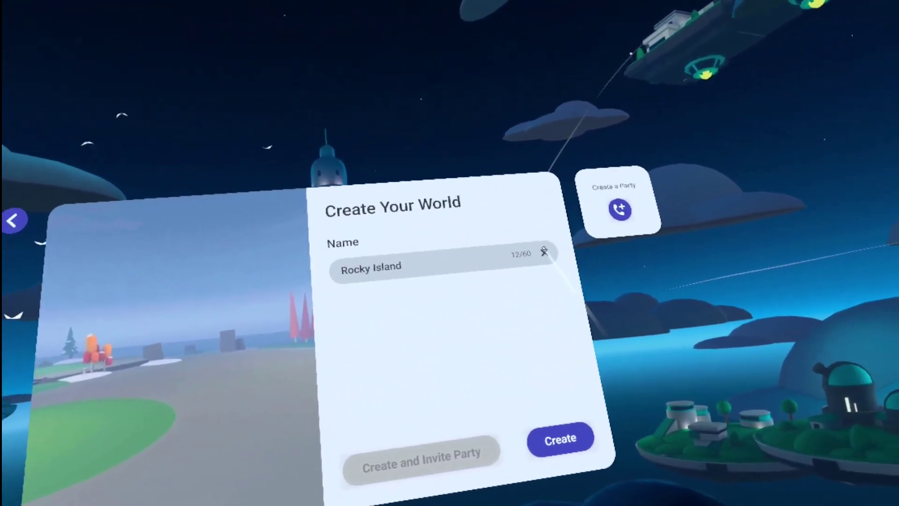
{"action": "left_click", "coordinate": [456, 262]}
{"action": "key", "text": "BackSpace"}
{"action": "key", "text": "BackSpace"}
{"action": "key", "text": "BackSpace"}
{"action": "key", "text": "BackSpace"}
{"action": "key", "text": "BackSpace"}
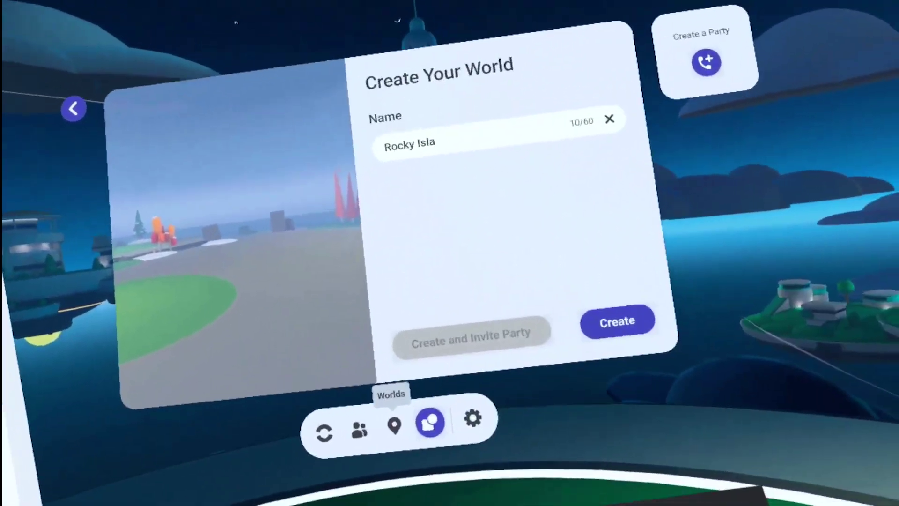
{"action": "key", "text": "BackSpace"}
{"action": "key", "text": "BackSpace"}
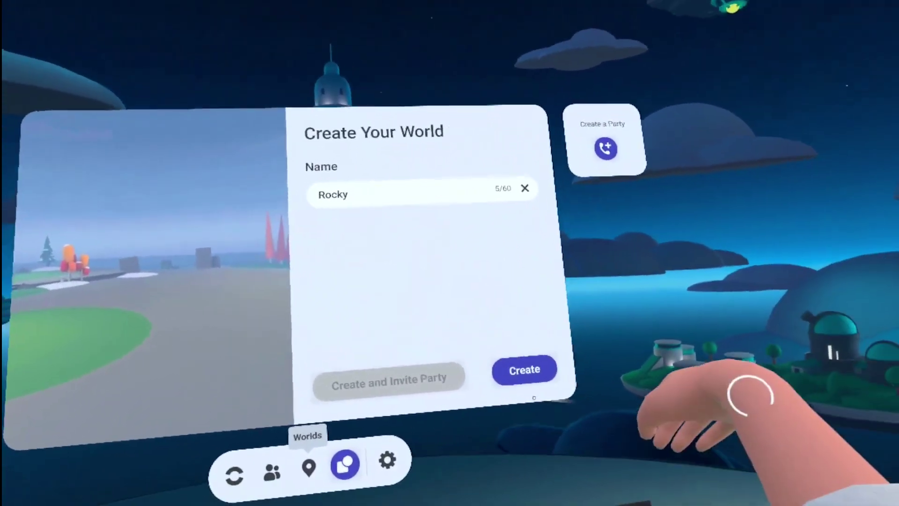
{"action": "left_click", "coordinate": [554, 377]}
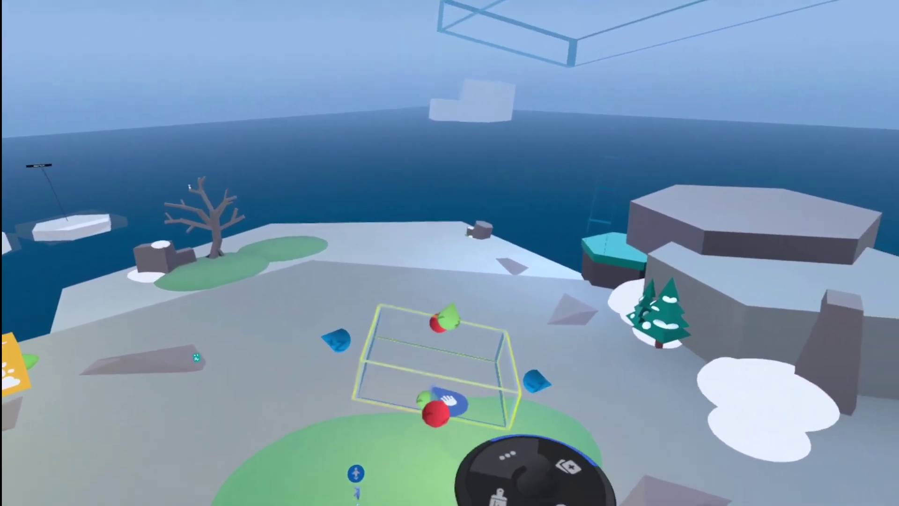
Try moving the wireframe box from the ground up into the air, and undo the last move
{"action": "left_click_drag", "start_coordinate": [450, 397], "coordinate": [407, 424]}
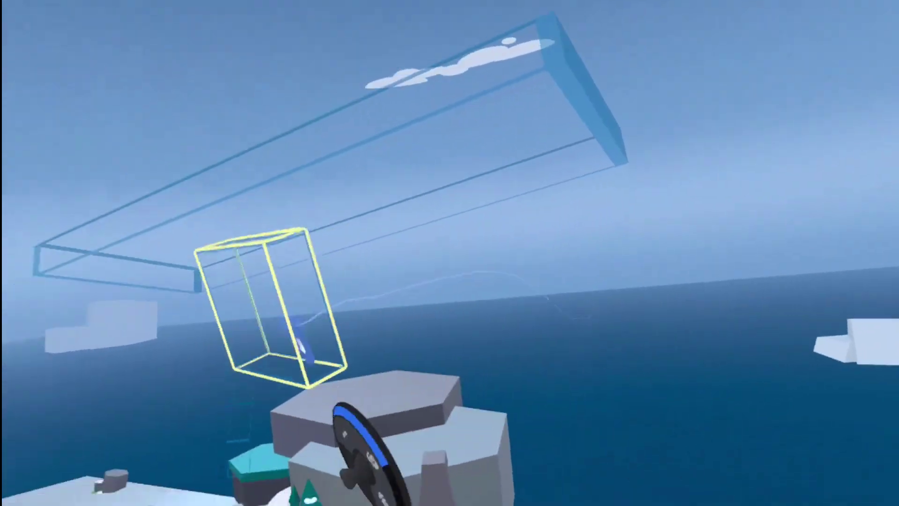
{"action": "left_click_drag", "start_coordinate": [302, 344], "coordinate": [479, 248]}
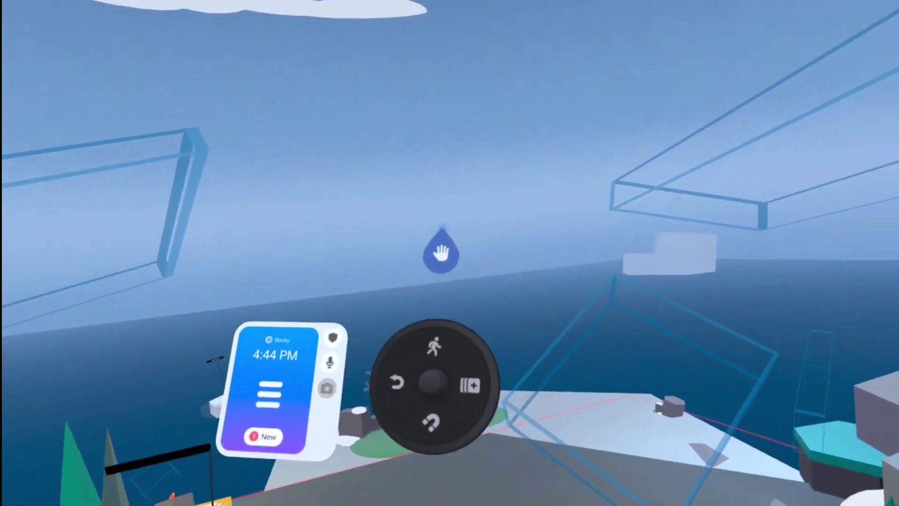
{"action": "key", "text": "ctrl+z"}
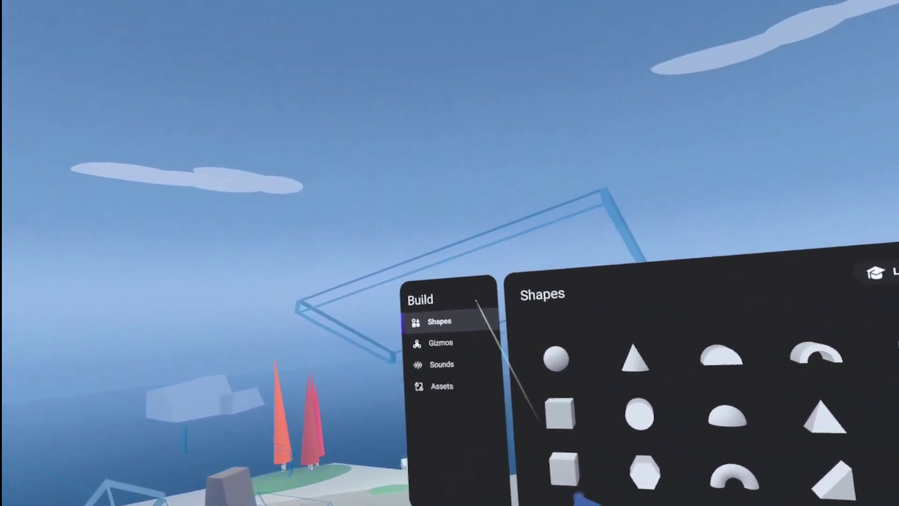
Look through the build library's gizmos, sounds and the structure and terrain assets, and return to the basic shapes
{"action": "left_click", "coordinate": [441, 332]}
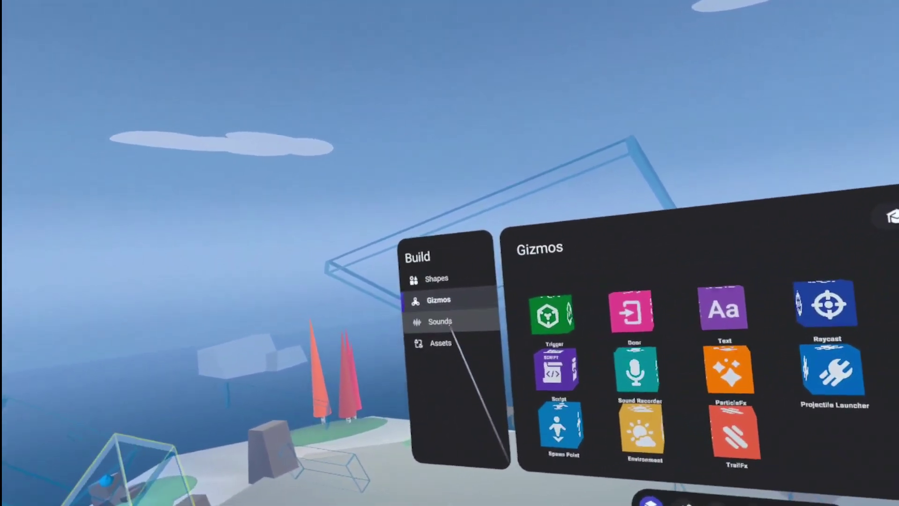
{"action": "left_click", "coordinate": [449, 325]}
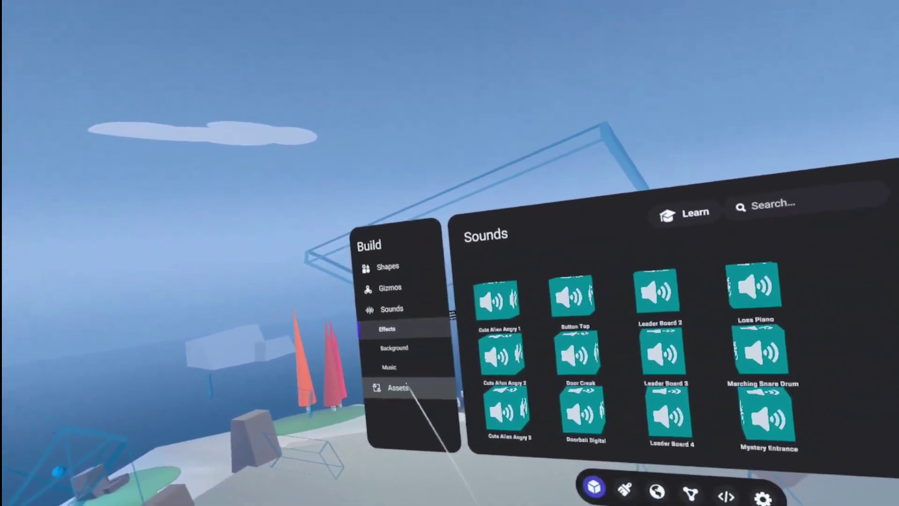
{"action": "left_click", "coordinate": [398, 387]}
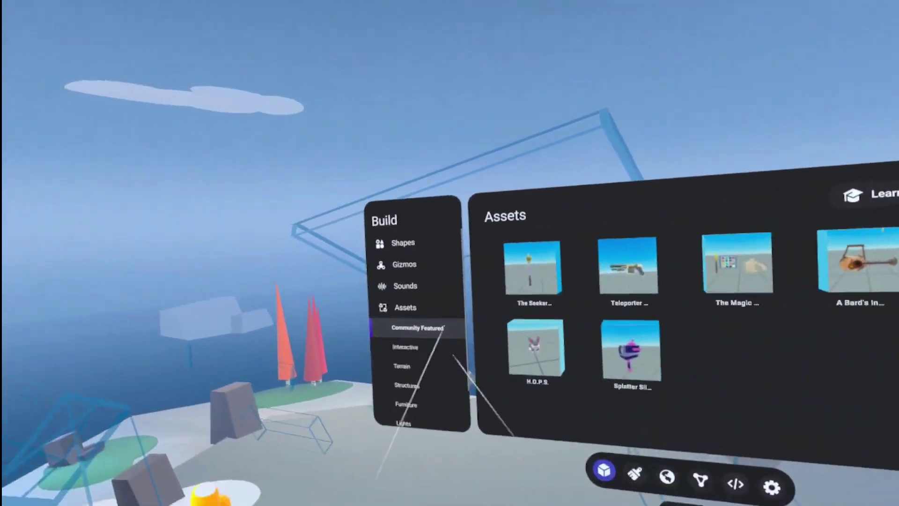
{"action": "left_click", "coordinate": [407, 385]}
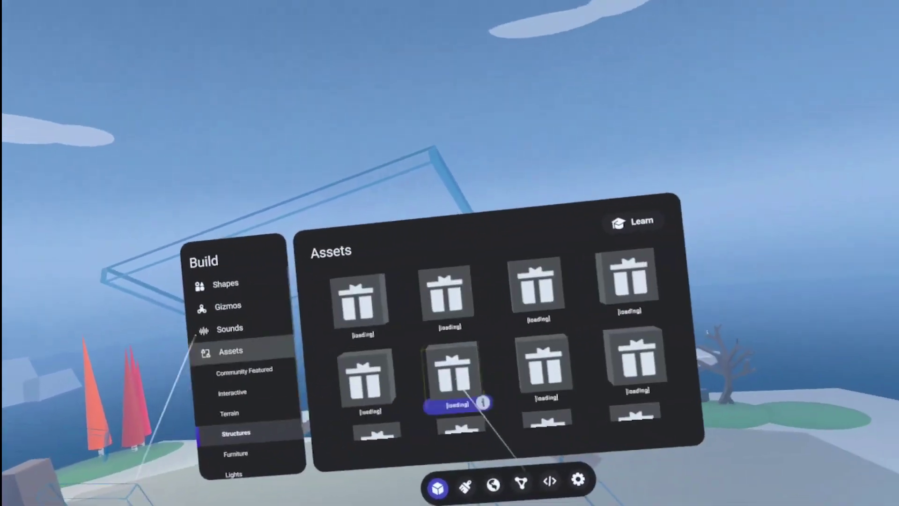
{"action": "left_click", "coordinate": [406, 386]}
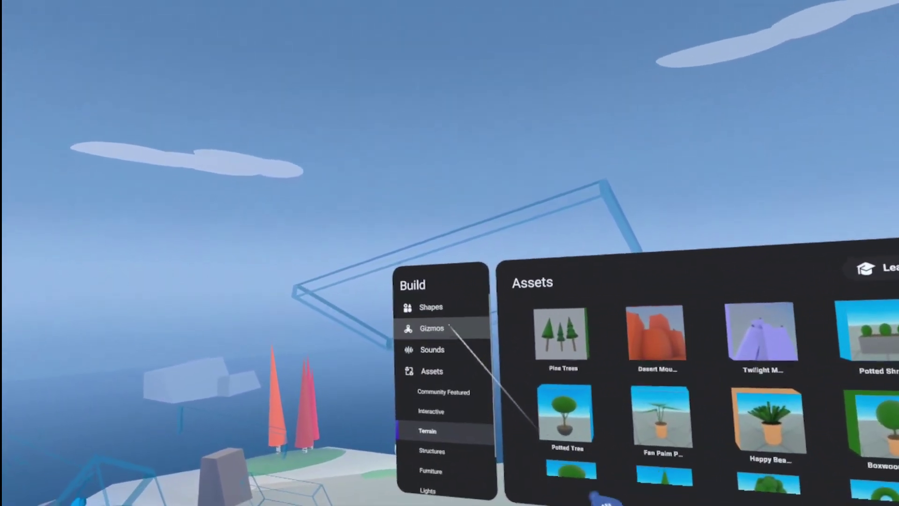
{"action": "left_click", "coordinate": [433, 307]}
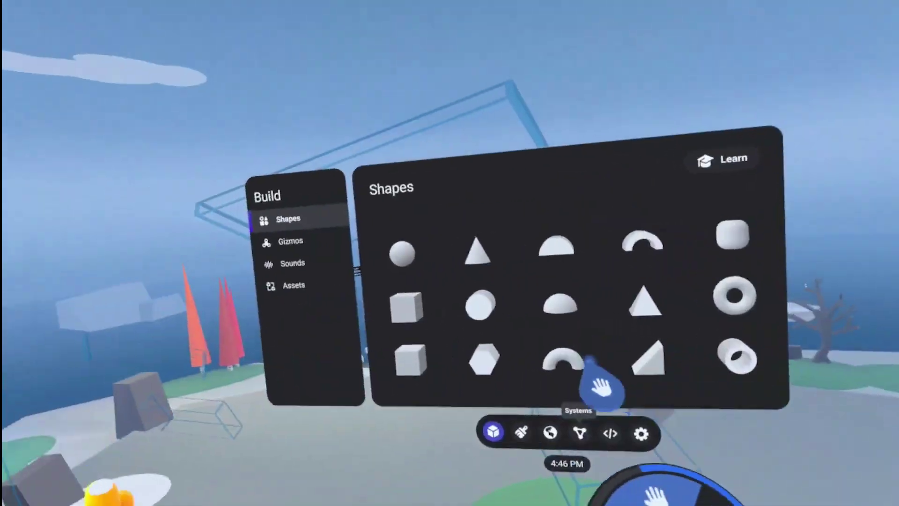
Place cubes from the basic shapes on the ground and scale them into large blocks
{"action": "left_click_drag", "start_coordinate": [456, 338], "coordinate": [456, 414]}
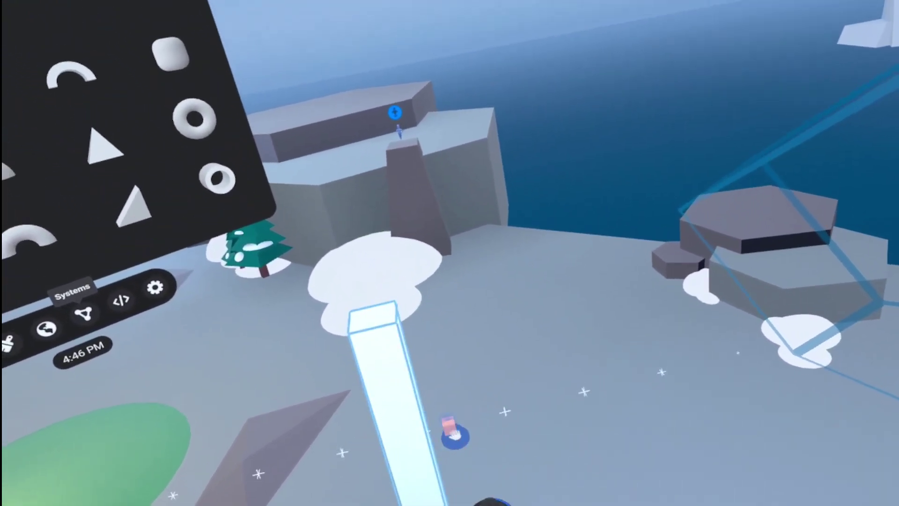
{"action": "left_click", "coordinate": [400, 456]}
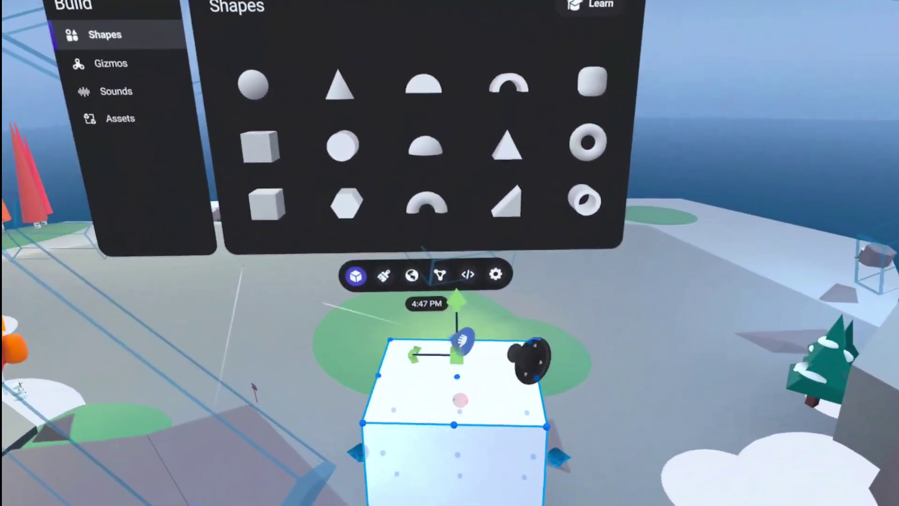
{"action": "left_click_drag", "start_coordinate": [463, 340], "coordinate": [456, 361]}
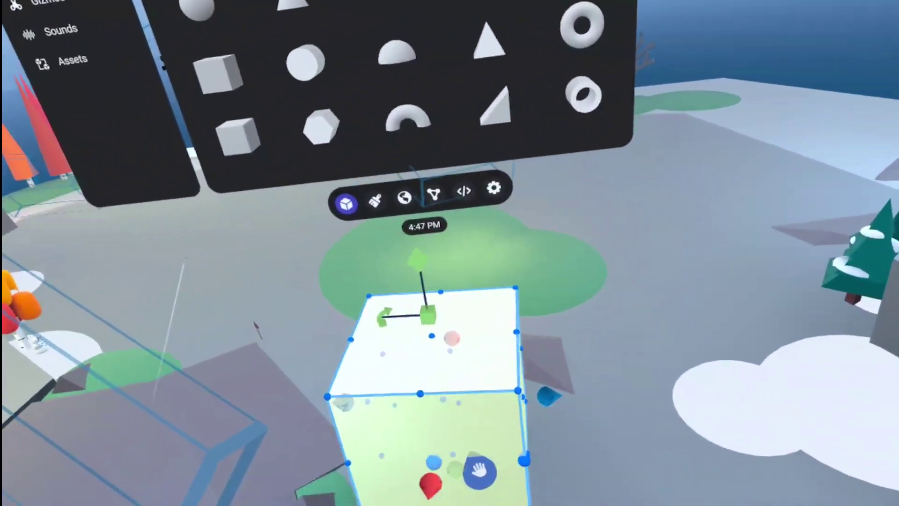
{"action": "left_click_drag", "start_coordinate": [479, 471], "coordinate": [415, 428]}
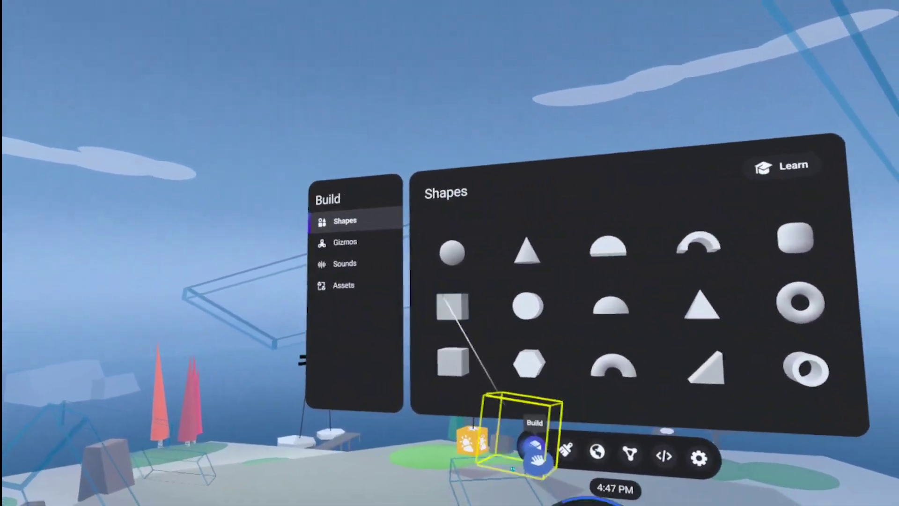
{"action": "left_click", "coordinate": [452, 306]}
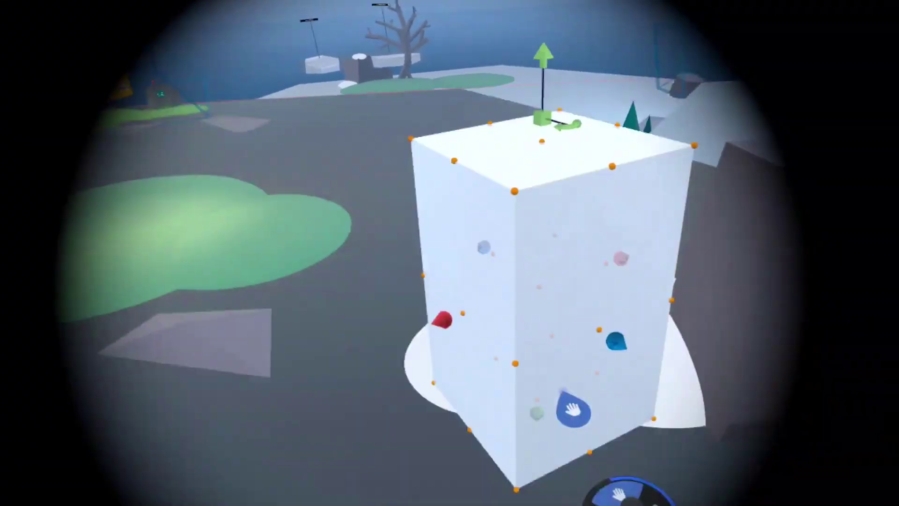
{"action": "left_click_drag", "start_coordinate": [570, 410], "coordinate": [466, 483]}
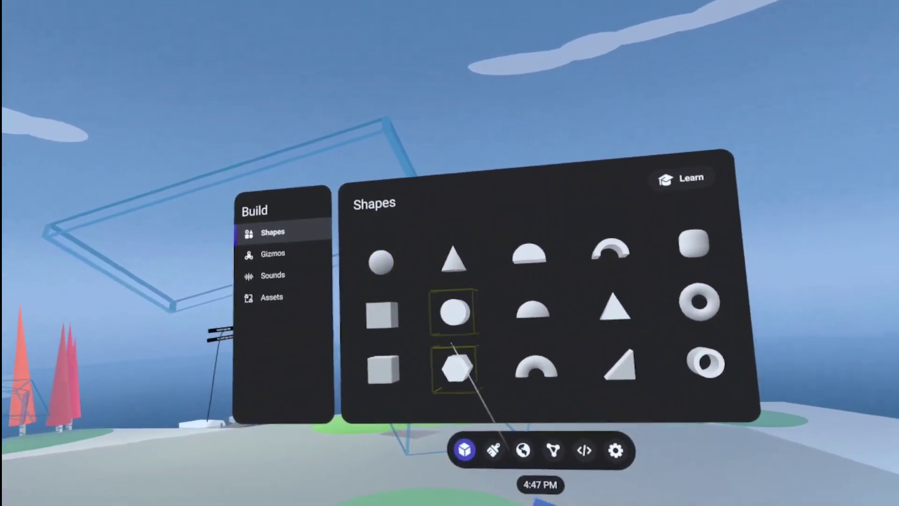
Stand three tall hexagonal prisms from the basic shapes as columns on the ground between the large blocks
{"action": "left_click_drag", "start_coordinate": [457, 367], "coordinate": [454, 401]}
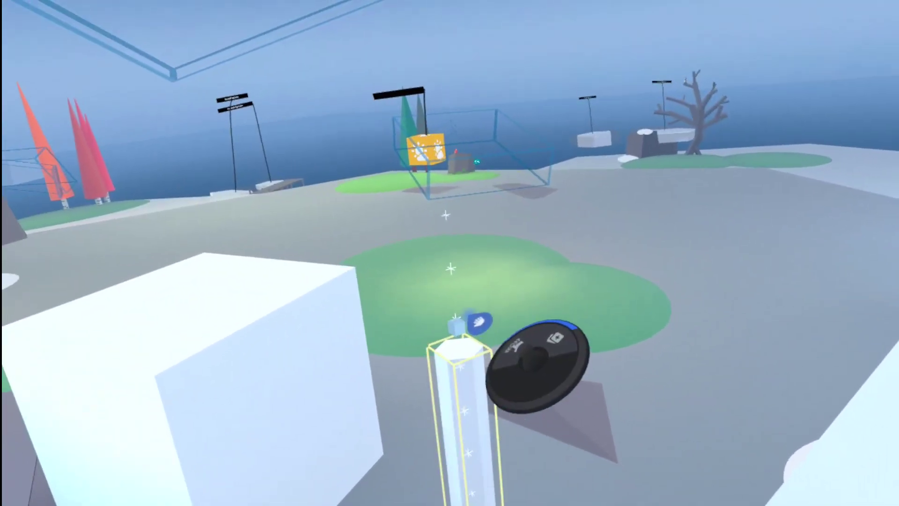
{"action": "left_click_drag", "start_coordinate": [478, 322], "coordinate": [467, 409]}
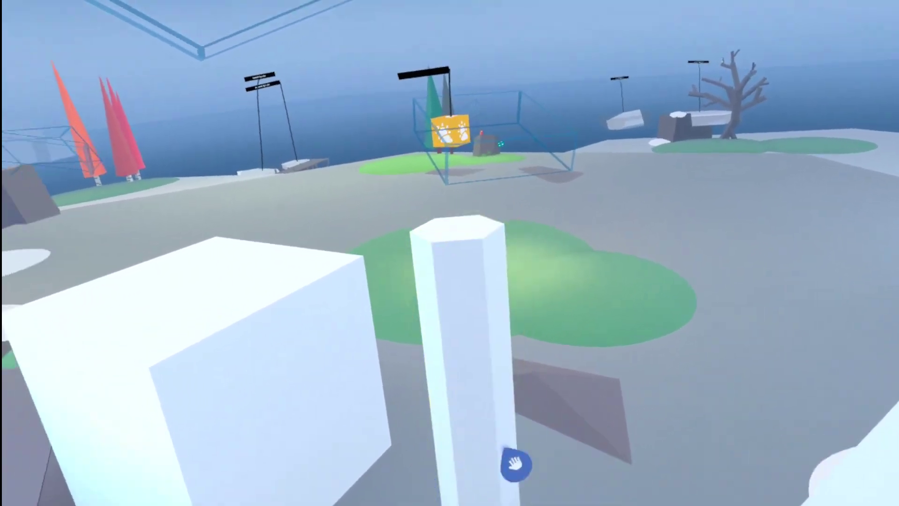
{"action": "left_click_drag", "start_coordinate": [514, 464], "coordinate": [500, 491]}
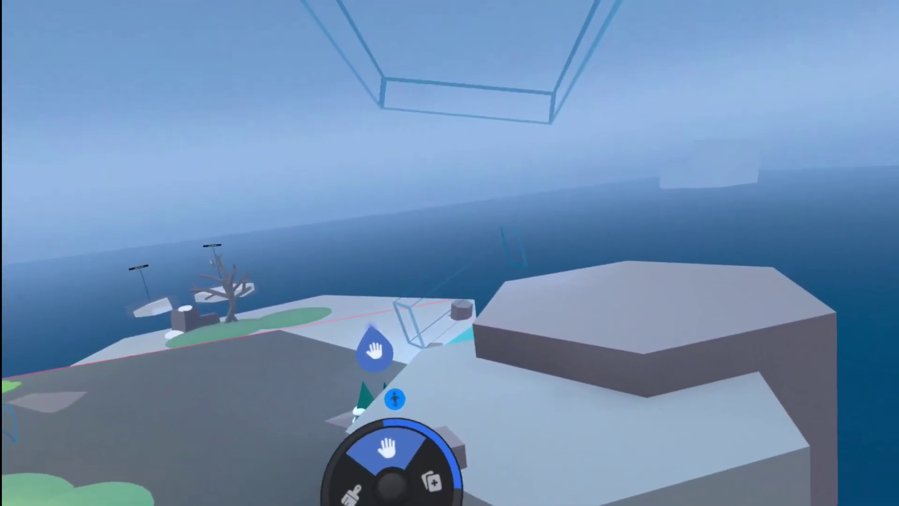
{"action": "left_click", "coordinate": [409, 381]}
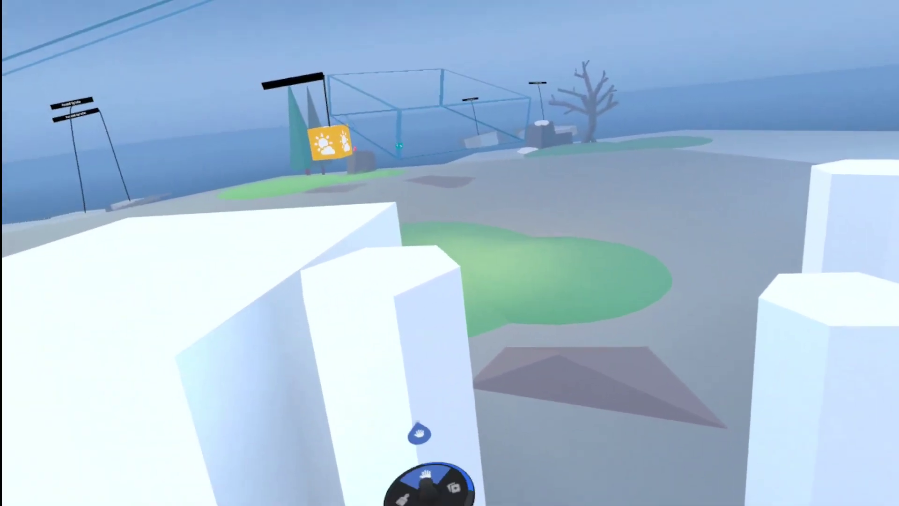
{"action": "left_click_drag", "start_coordinate": [417, 418], "coordinate": [386, 472]}
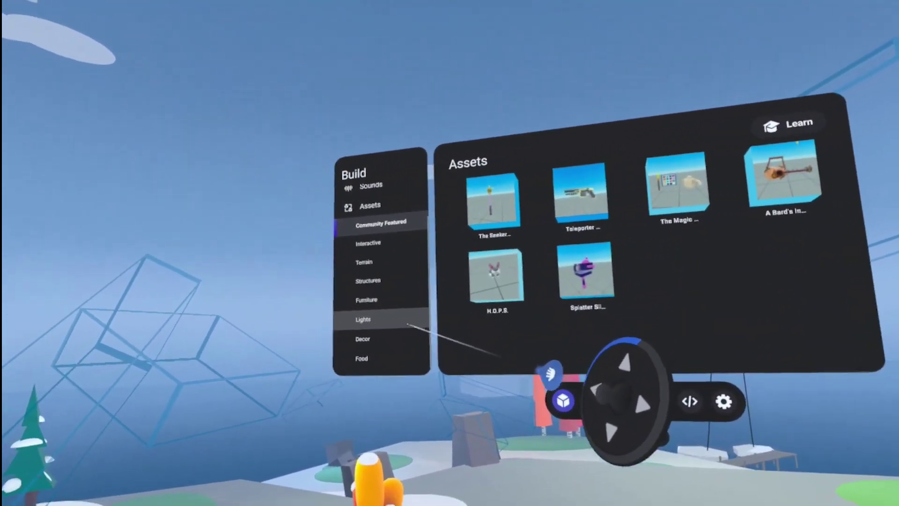
Place the plated pizza slice from the Food assets on top of a large block and adjust its position
{"action": "left_click", "coordinate": [304, 373]}
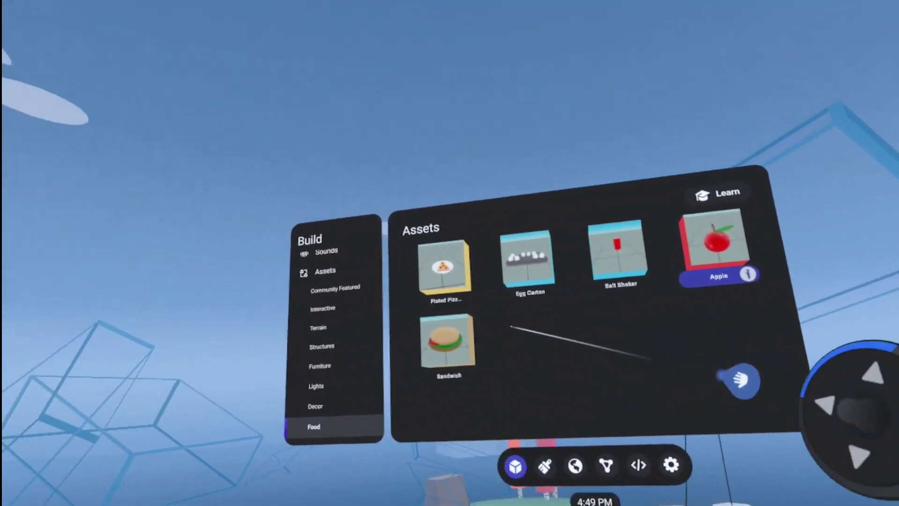
{"action": "left_click_drag", "start_coordinate": [504, 253], "coordinate": [426, 437]}
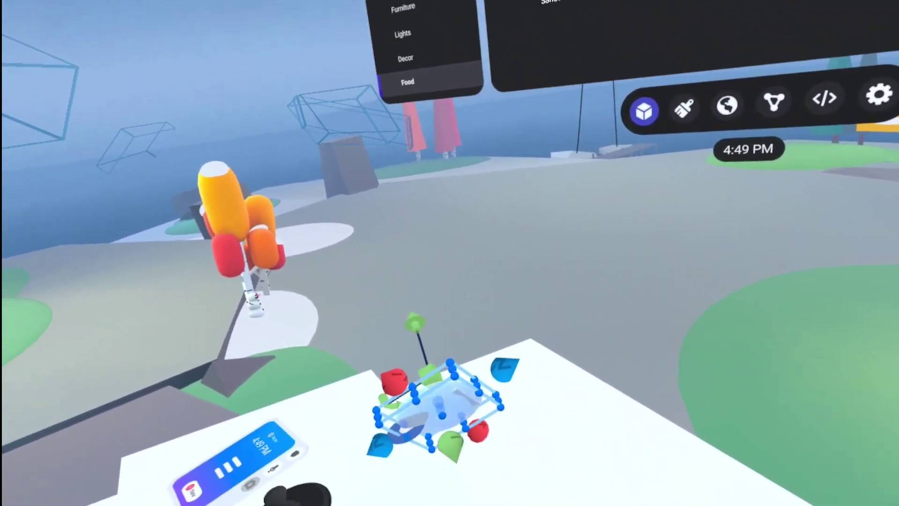
{"action": "left_click_drag", "start_coordinate": [441, 461], "coordinate": [462, 321]}
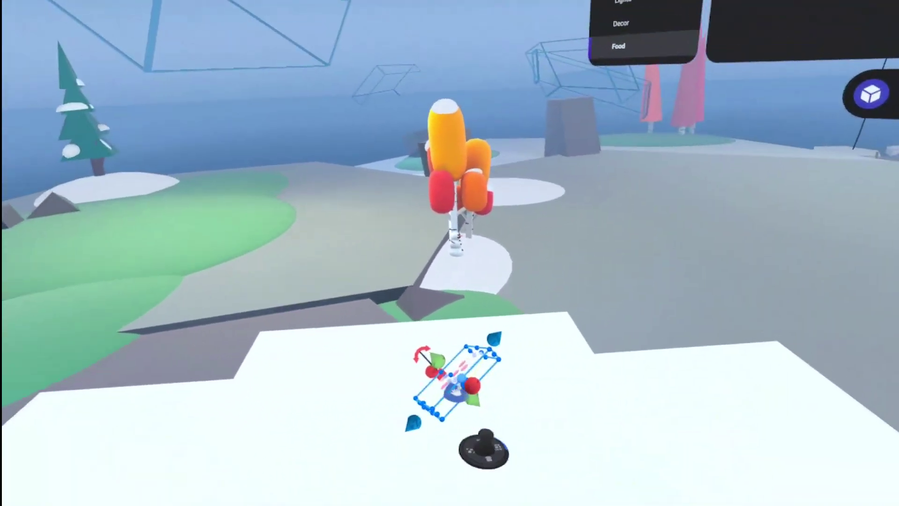
{"action": "left_click_drag", "start_coordinate": [456, 389], "coordinate": [440, 369]}
{"action": "left_click", "coordinate": [438, 313]}
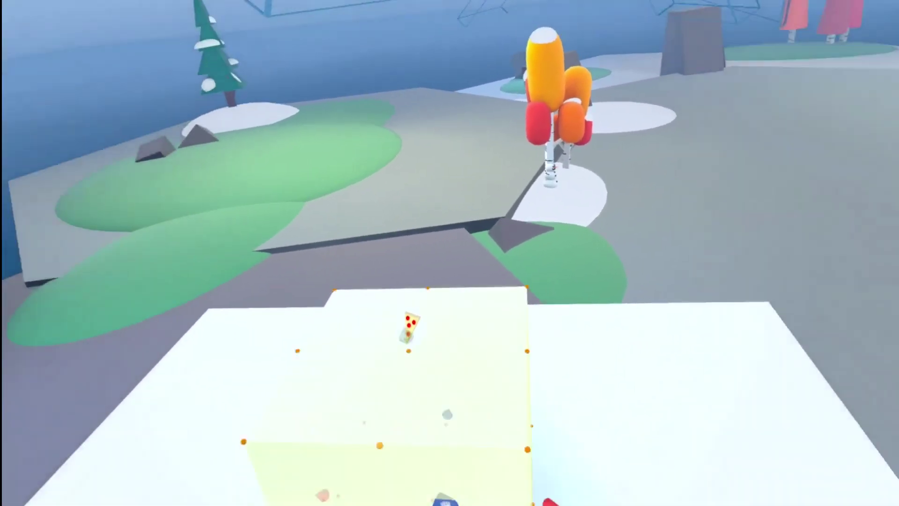
{"action": "left_click", "coordinate": [439, 361]}
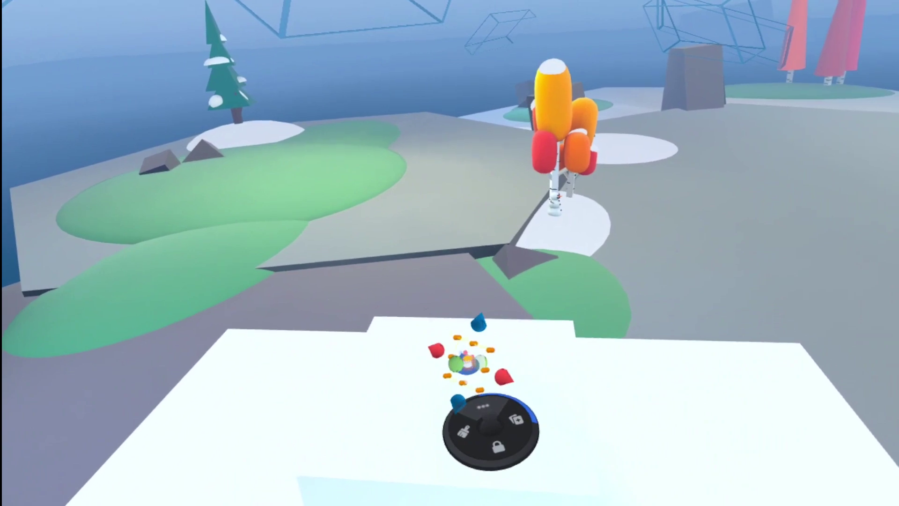
{"action": "left_click", "coordinate": [458, 375]}
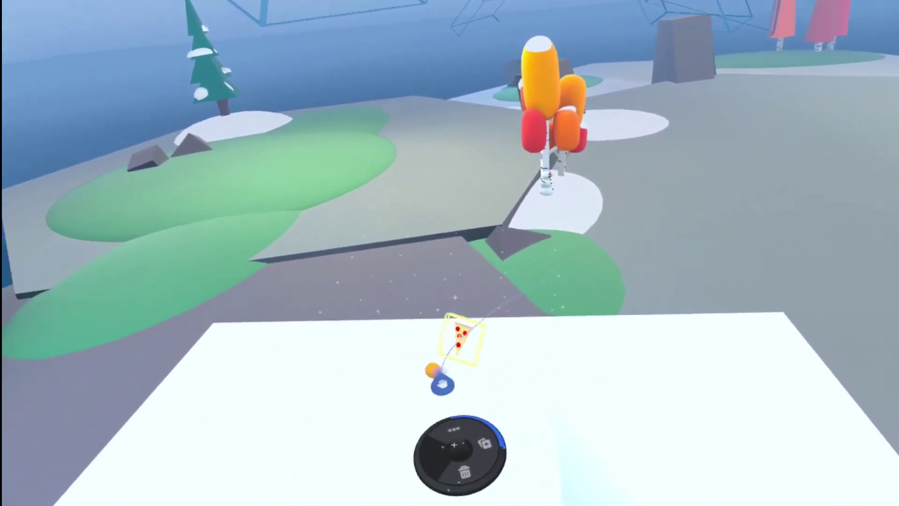
{"action": "left_click", "coordinate": [461, 335]}
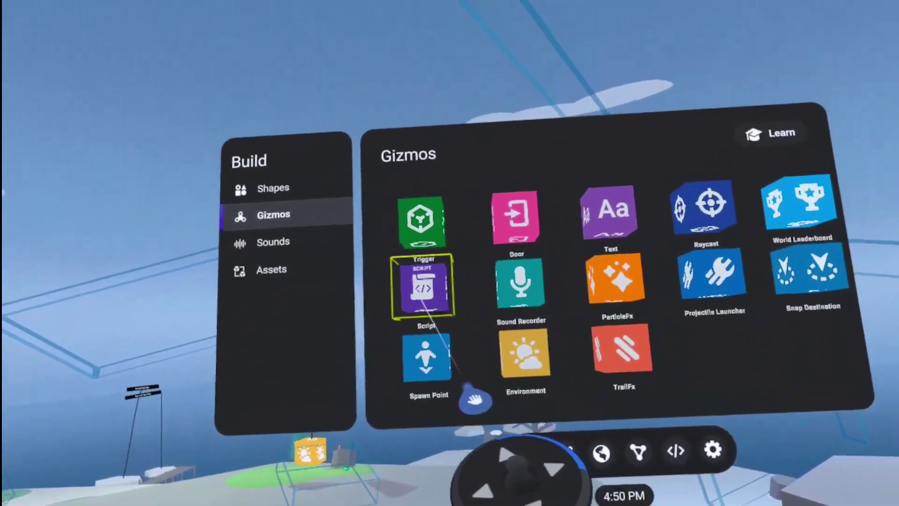
Add a Script gizmo and a Trigger gizmo, and stretch the trigger flat across the ground beneath the columns and blocks
{"action": "left_click_drag", "start_coordinate": [423, 301], "coordinate": [483, 491]}
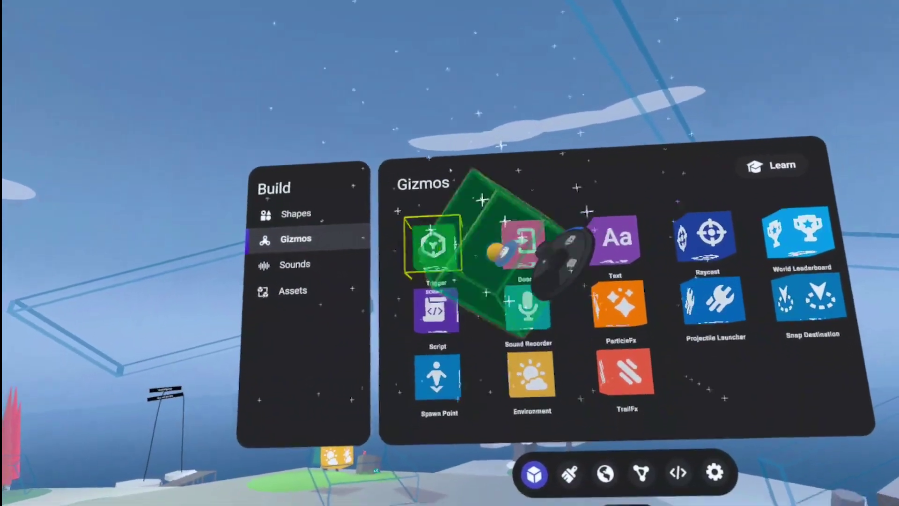
{"action": "left_click_drag", "start_coordinate": [497, 252], "coordinate": [366, 491]}
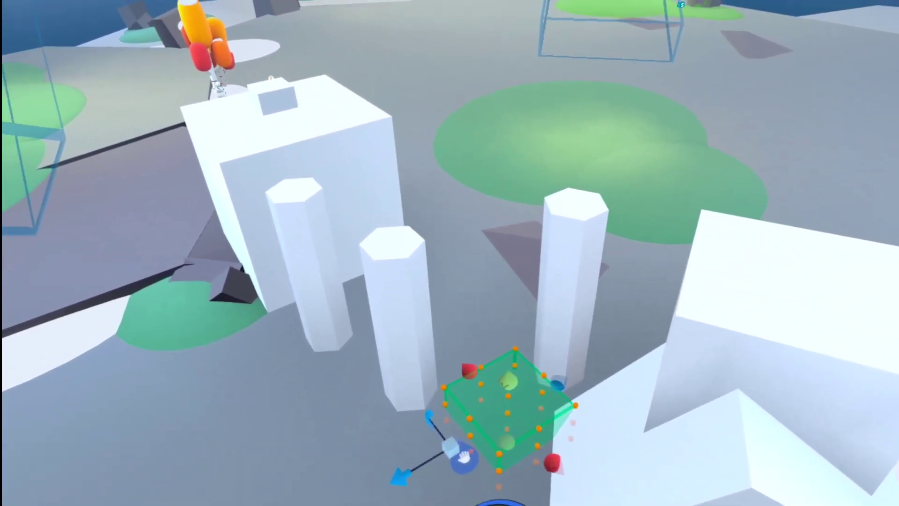
{"action": "left_click_drag", "start_coordinate": [463, 458], "coordinate": [45, 491]}
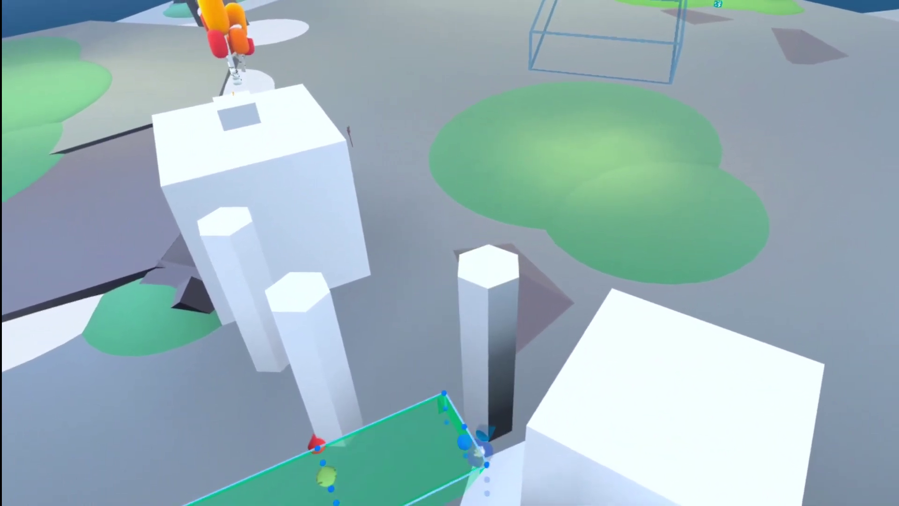
{"action": "left_click_drag", "start_coordinate": [478, 452], "coordinate": [638, 409]}
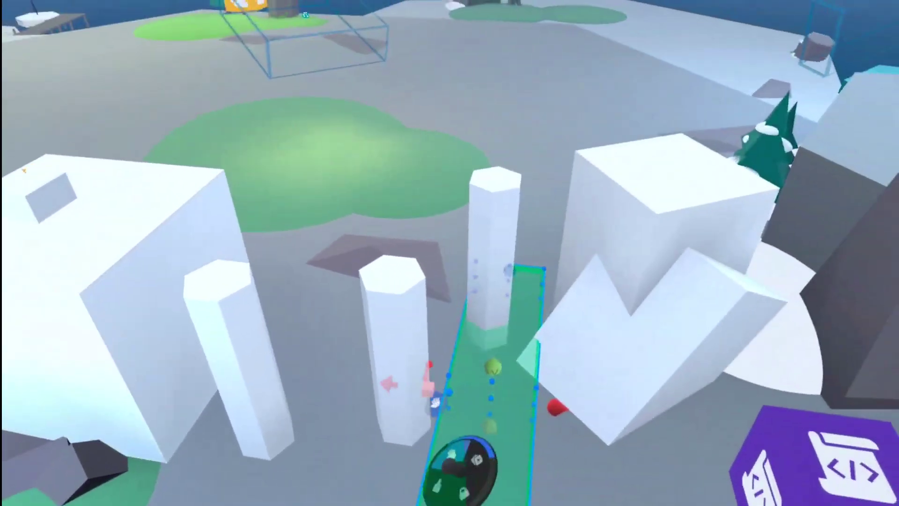
{"action": "left_click_drag", "start_coordinate": [435, 403], "coordinate": [446, 381]}
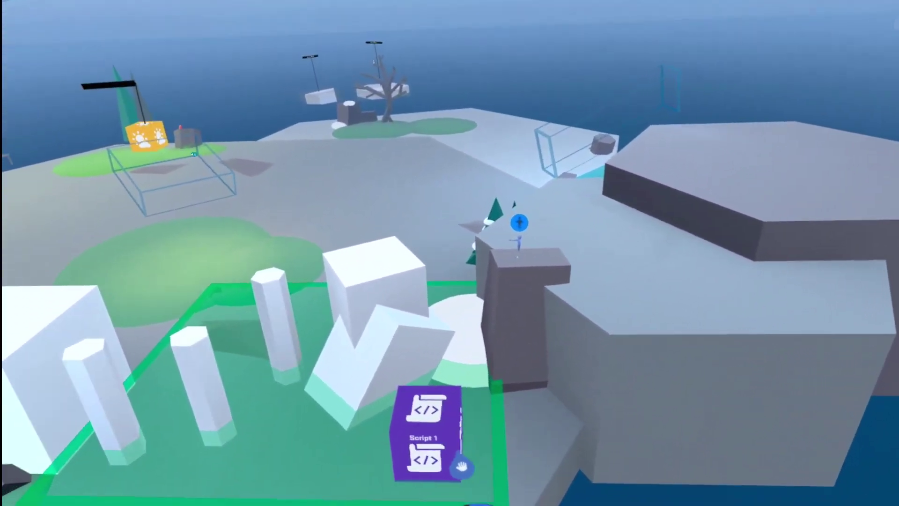
Open Script 1, add the "when trigger is entered by player" event and remove the "when world is started" event
{"action": "left_click", "coordinate": [456, 464]}
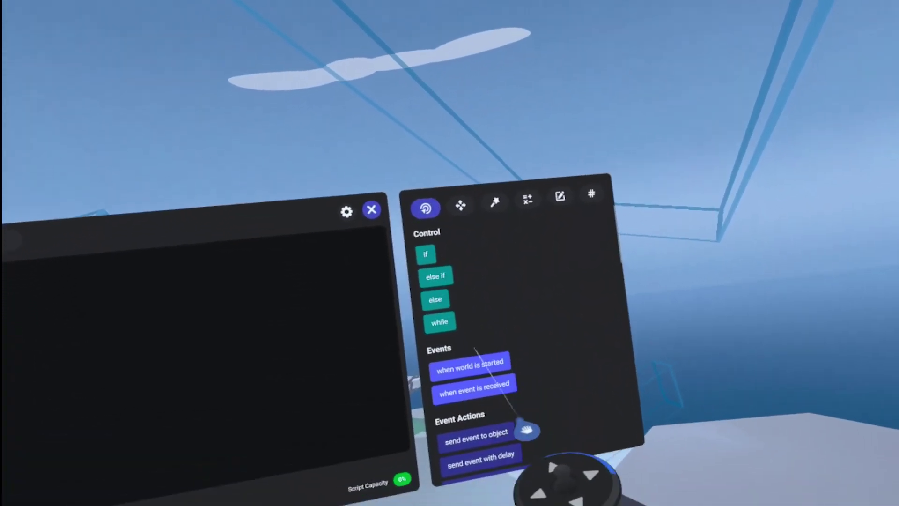
{"action": "scroll", "coordinate": [489, 335], "scroll_direction": "down", "scroll_amount": 5}
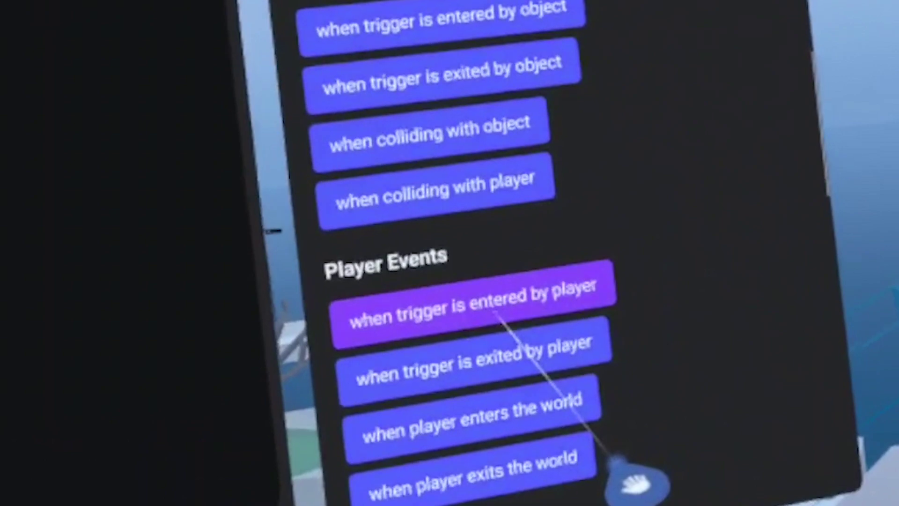
{"action": "left_click_drag", "start_coordinate": [492, 300], "coordinate": [508, 272]}
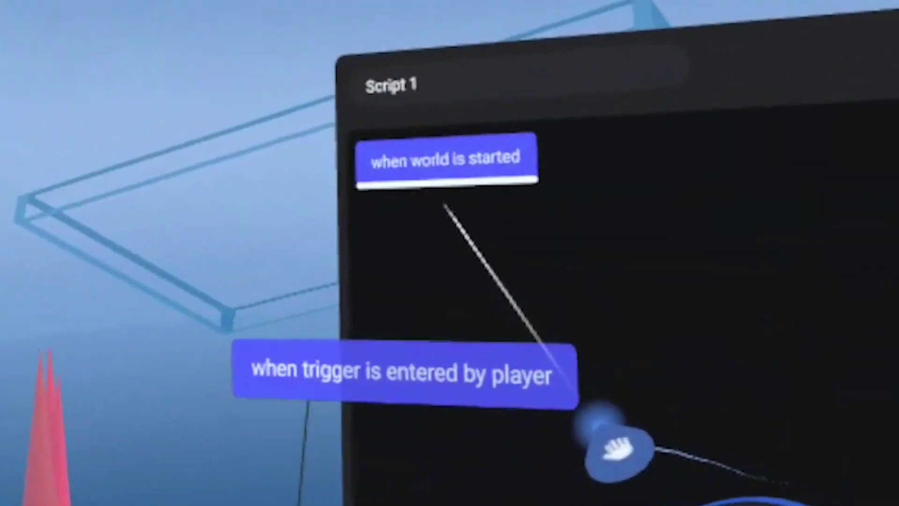
{"action": "left_click_drag", "start_coordinate": [383, 201], "coordinate": [384, 206]}
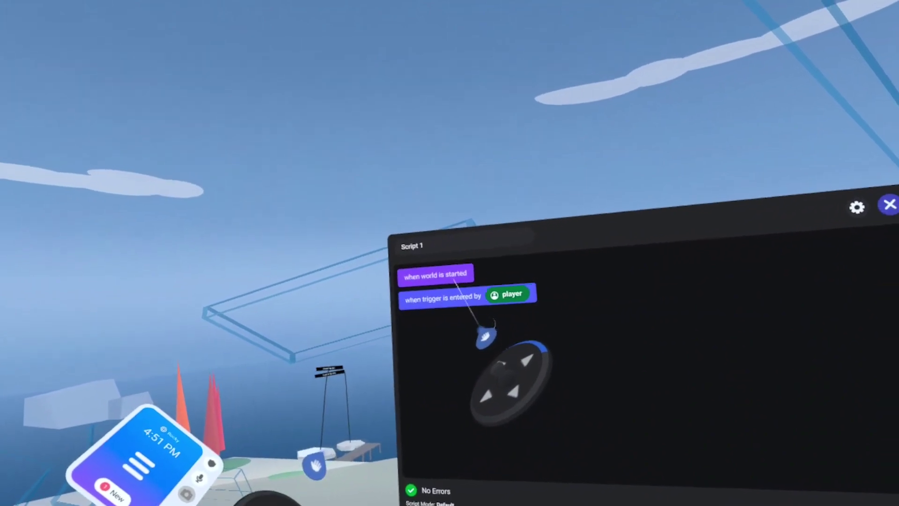
{"action": "left_click_drag", "start_coordinate": [454, 280], "coordinate": [351, 337]}
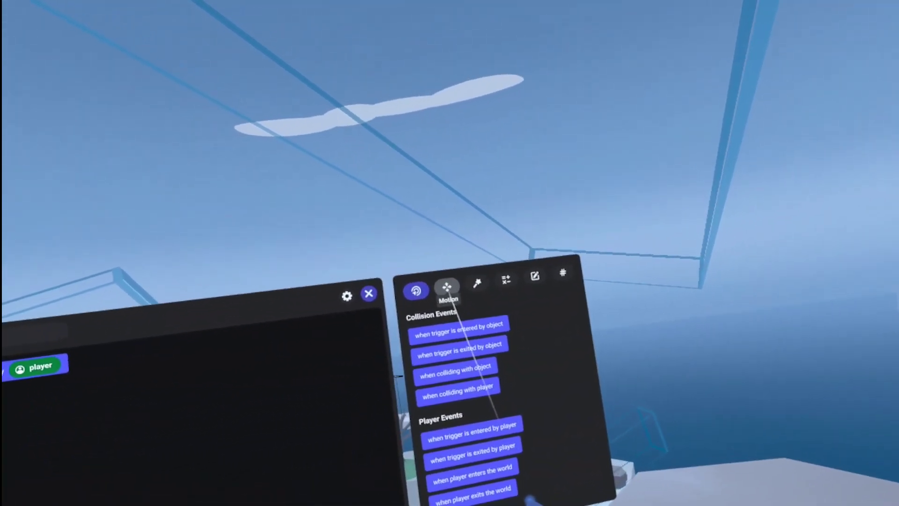
Add the "respawn player" action from the Player Motion blocks to the trigger event in Script 1
{"action": "left_click", "coordinate": [446, 287]}
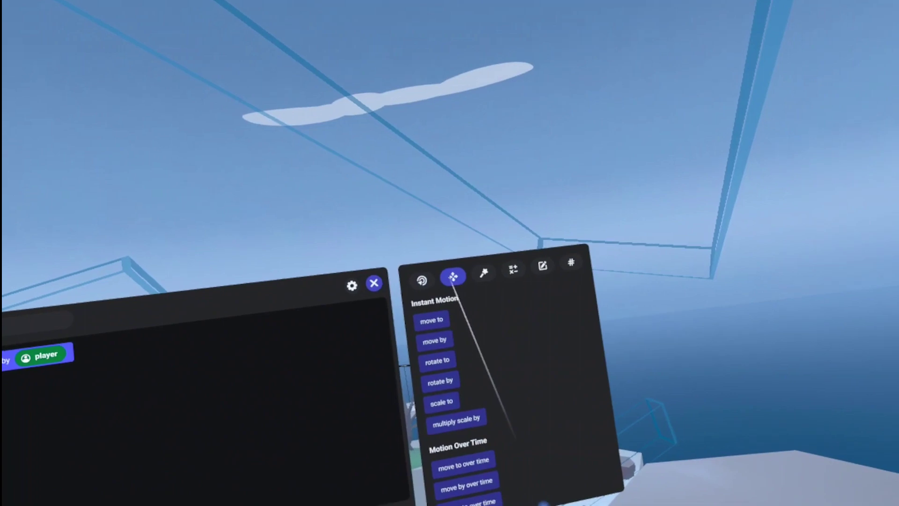
{"action": "scroll", "coordinate": [456, 276], "scroll_direction": "down", "scroll_amount": 3}
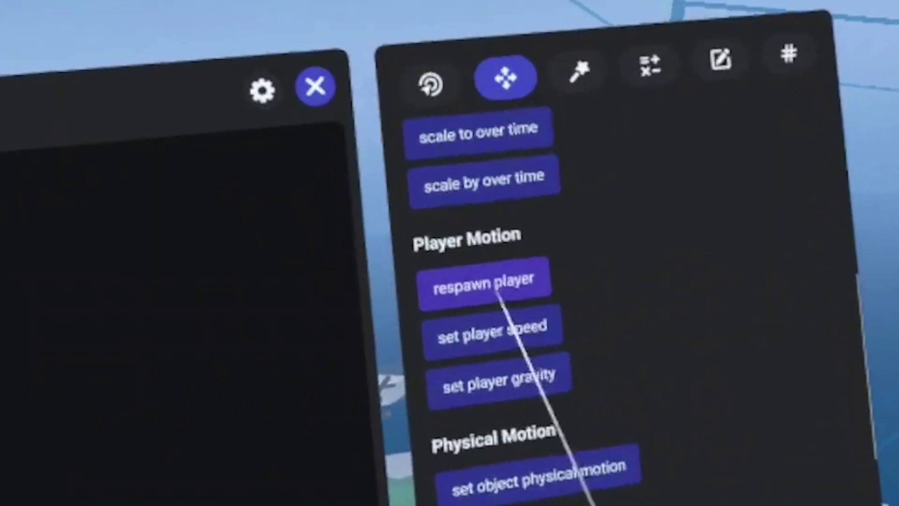
{"action": "left_click_drag", "start_coordinate": [543, 261], "coordinate": [511, 208]}
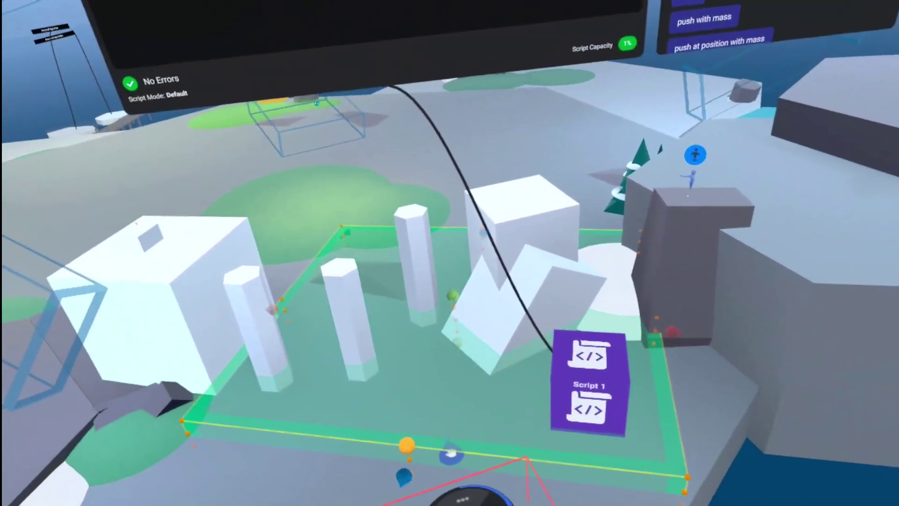
Open the trigger's properties and attach Script 1 to it
{"action": "left_click", "coordinate": [468, 453]}
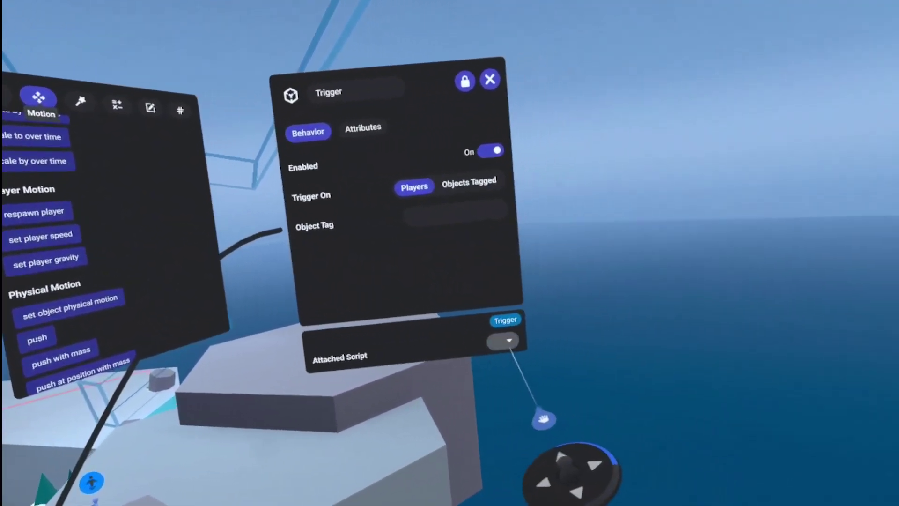
{"action": "left_click", "coordinate": [502, 341]}
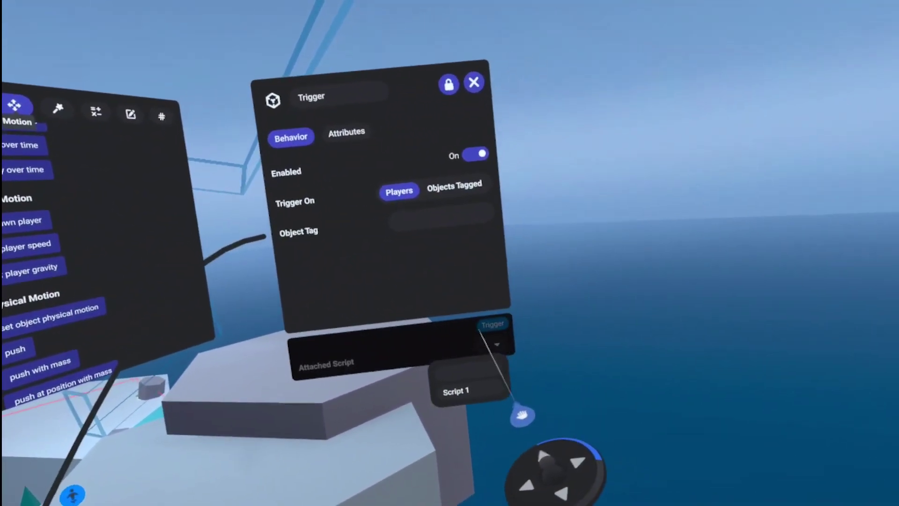
{"action": "left_click", "coordinate": [455, 390]}
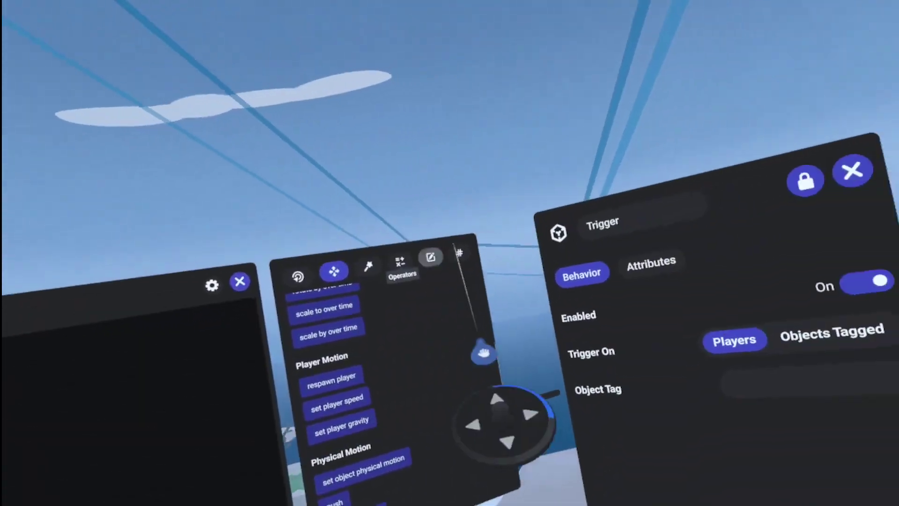
Create a new variable named "spawn" of type Object in Script 1
{"action": "left_click", "coordinate": [453, 260]}
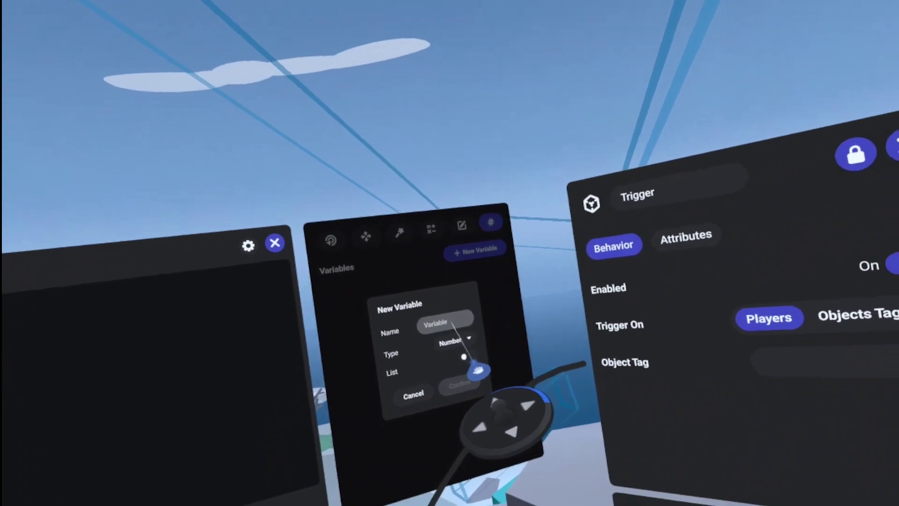
{"action": "left_click", "coordinate": [456, 344]}
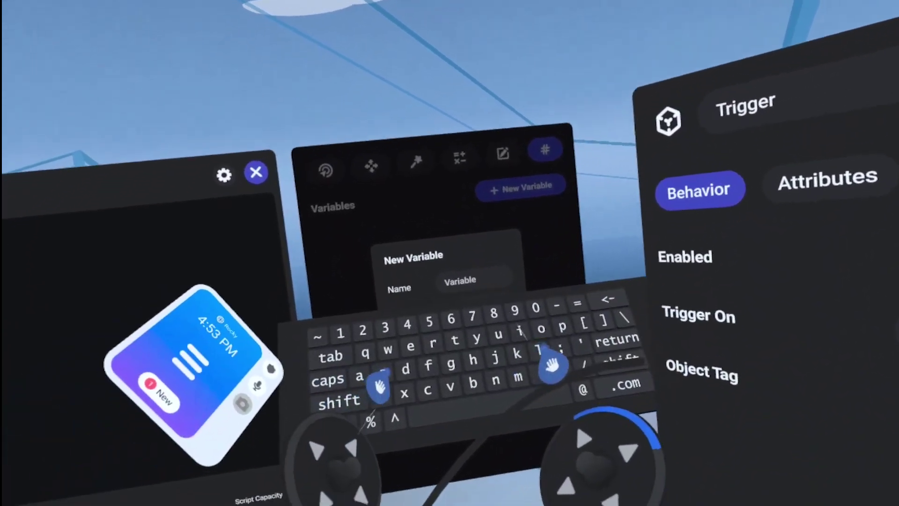
{"action": "type", "text": "spa"}
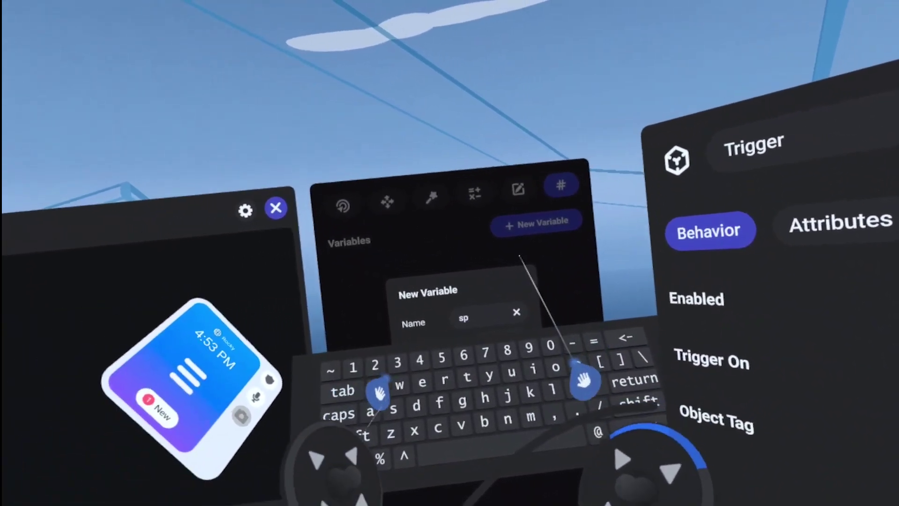
{"action": "type", "text": "wn"}
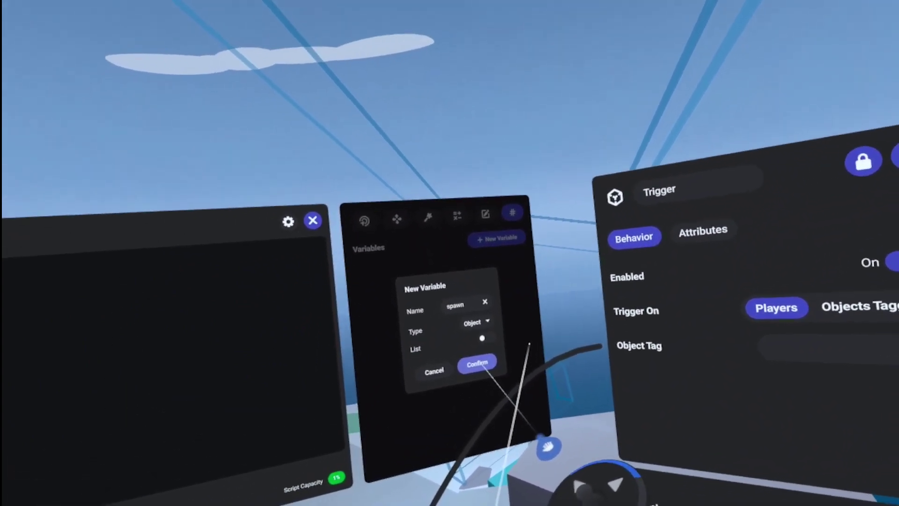
{"action": "left_click", "coordinate": [468, 332]}
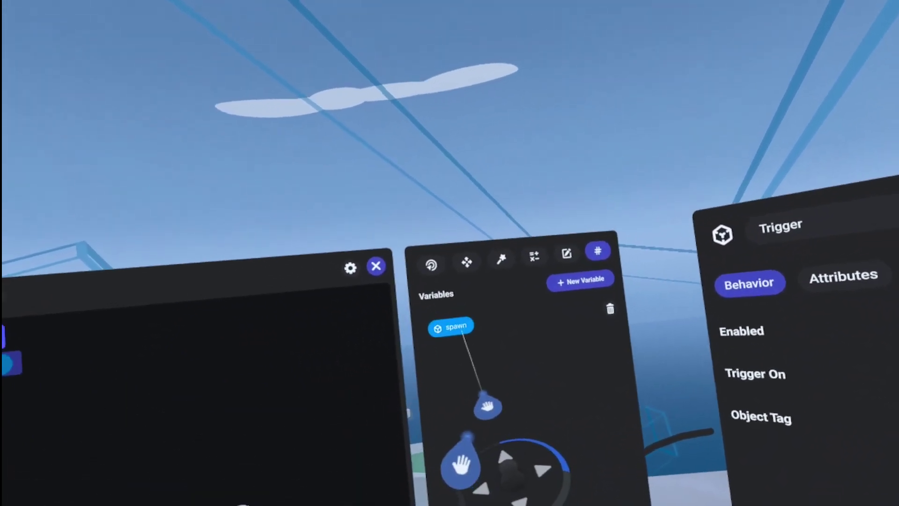
Place the spawn variable in Script 1's respawn action and assign the SpawnPoint object to the trigger's spawn reference
{"action": "left_click_drag", "start_coordinate": [487, 393], "coordinate": [513, 398]}
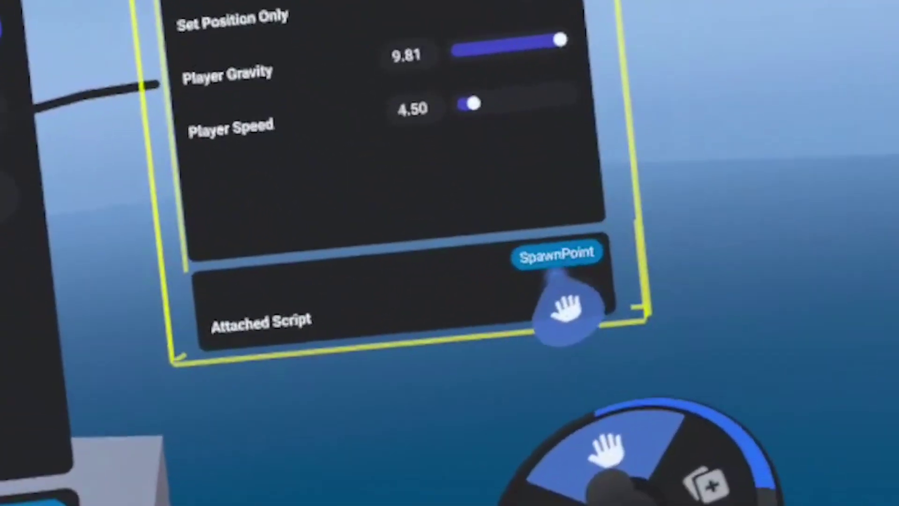
{"action": "left_click_drag", "start_coordinate": [559, 229], "coordinate": [492, 351]}
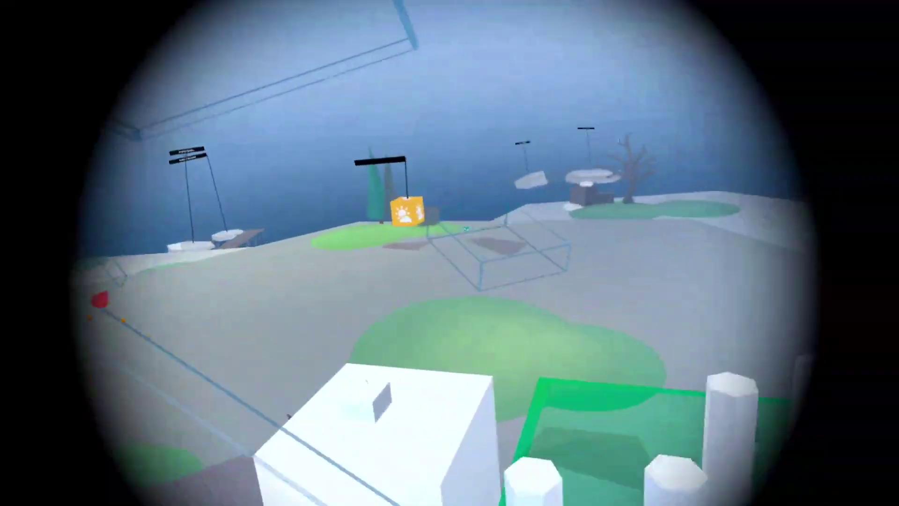
Add another Script gizmo above the large white block and open it for editing
{"action": "key", "text": "Escape"}
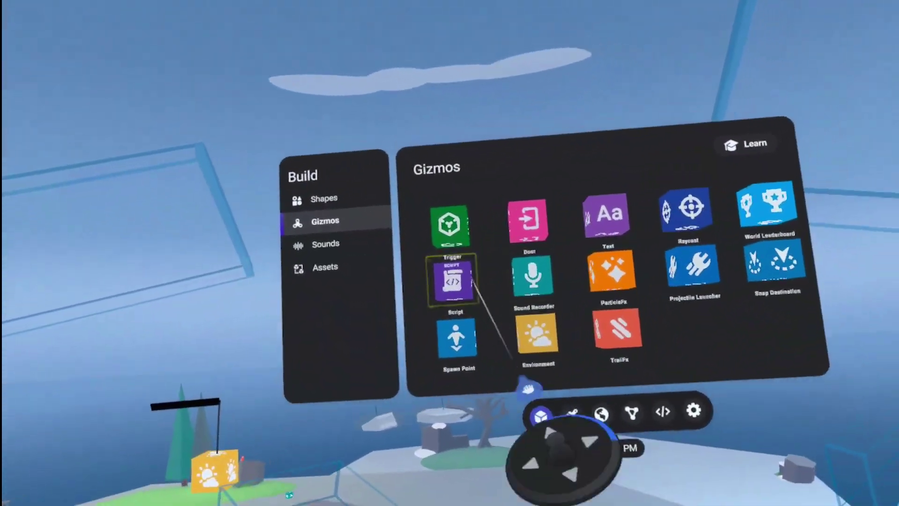
{"action": "left_click_drag", "start_coordinate": [467, 303], "coordinate": [483, 365]}
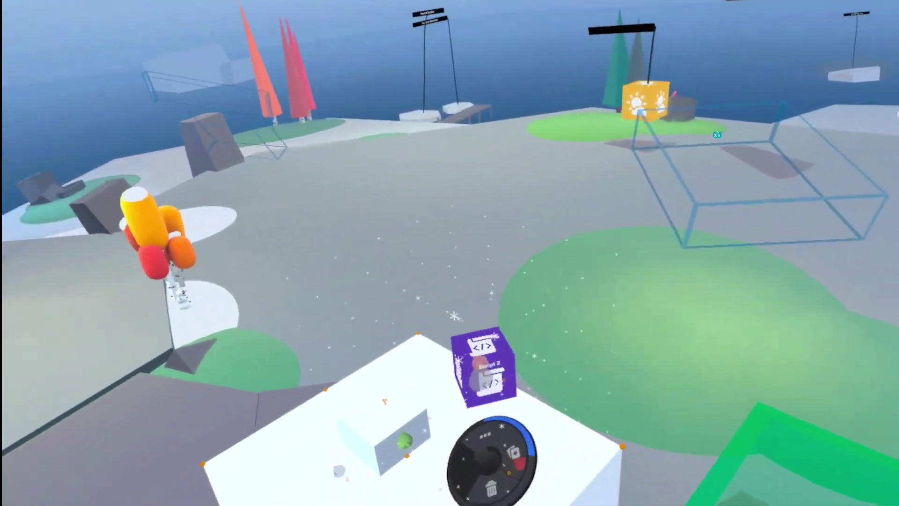
{"action": "key", "text": "Escape"}
{"action": "left_click", "coordinate": [423, 482]}
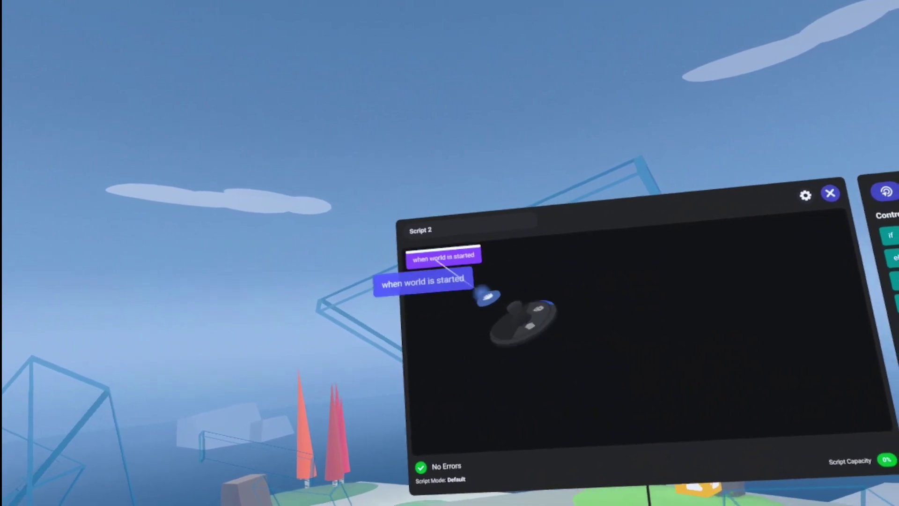
Replace the "when world is started" event in Script 2 with "when object is grabbed by player" from the Grab Events
{"action": "left_click_drag", "start_coordinate": [487, 295], "coordinate": [481, 217]}
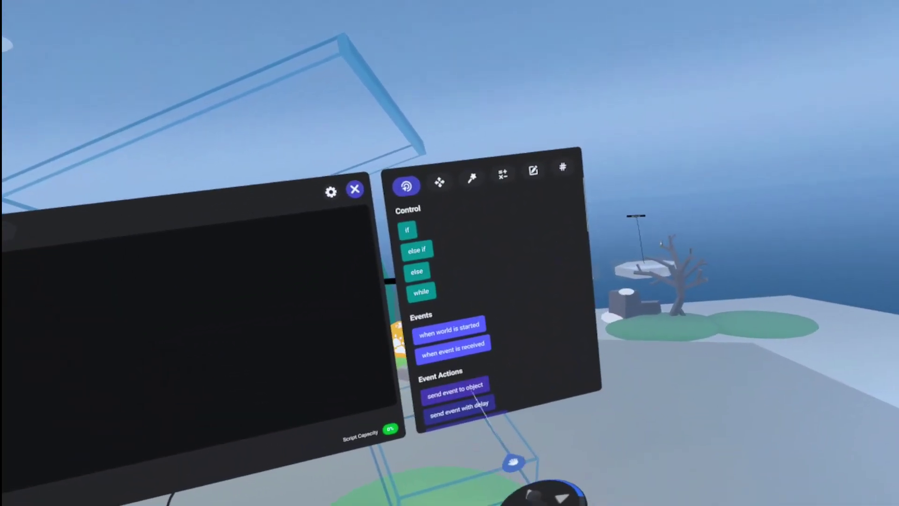
{"action": "left_click_drag", "start_coordinate": [464, 387], "coordinate": [463, 246]}
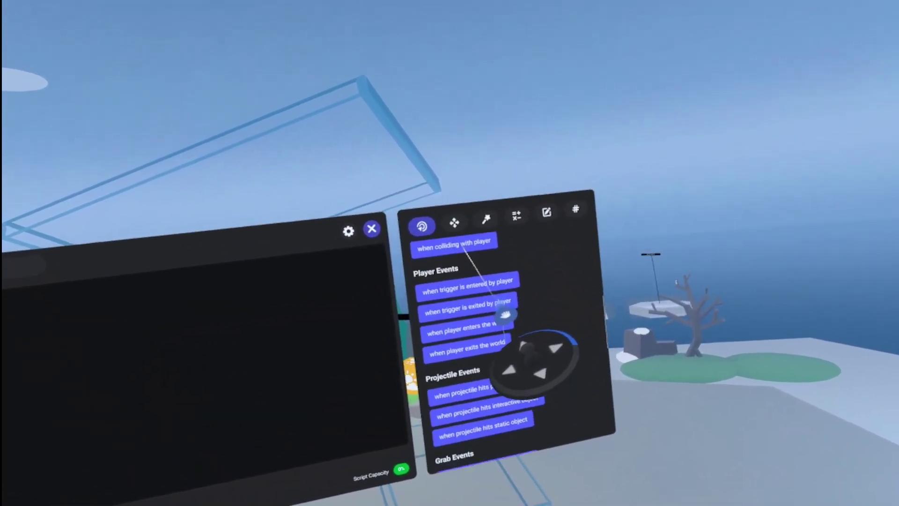
{"action": "left_click_drag", "start_coordinate": [481, 326], "coordinate": [479, 246]}
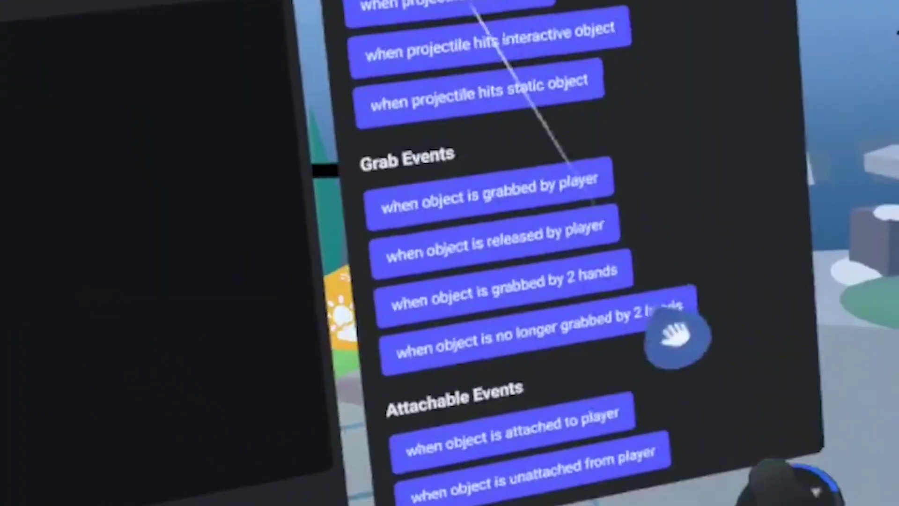
{"action": "left_click_drag", "start_coordinate": [490, 371], "coordinate": [488, 334]}
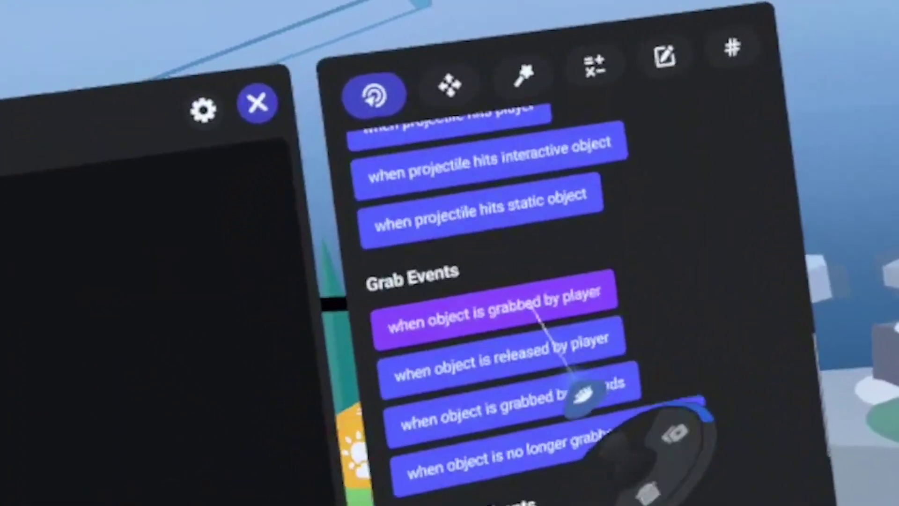
{"action": "left_click_drag", "start_coordinate": [529, 305], "coordinate": [106, 220]}
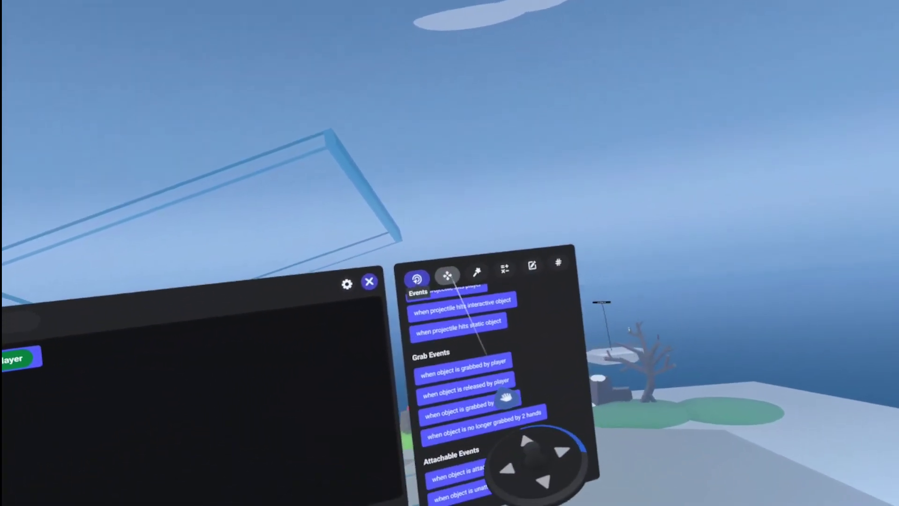
Add the "respawn player" action from the Player Motion blocks beneath the grab event in Script 2
{"action": "left_click", "coordinate": [526, 222]}
{"action": "scroll", "coordinate": [475, 382], "scroll_direction": "down", "scroll_amount": 2}
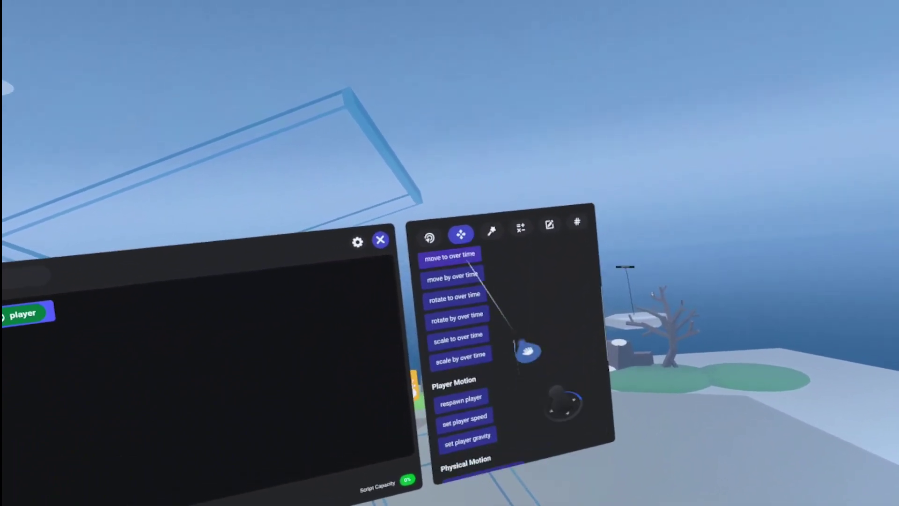
{"action": "scroll", "coordinate": [509, 359], "scroll_direction": "down", "scroll_amount": 1}
{"action": "left_click_drag", "start_coordinate": [489, 350], "coordinate": [511, 393]}
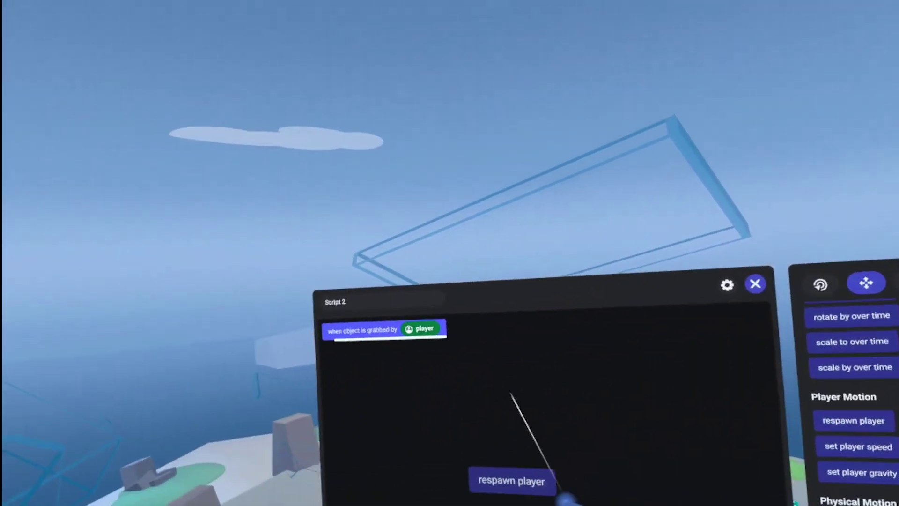
{"action": "left_click_drag", "start_coordinate": [449, 330], "coordinate": [440, 330]}
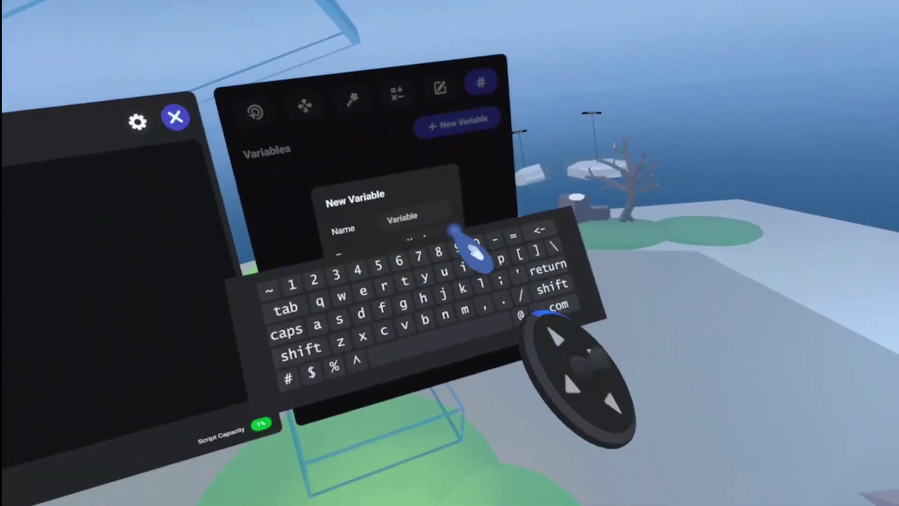
Create an Object variable named "obj" in Script 2 and place it in the respawn action
{"action": "type", "text": "o"}
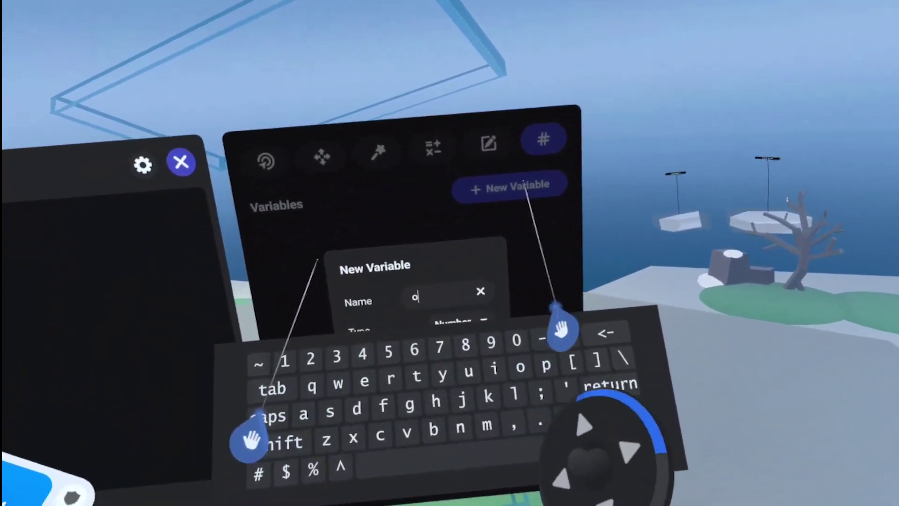
{"action": "type", "text": "b"}
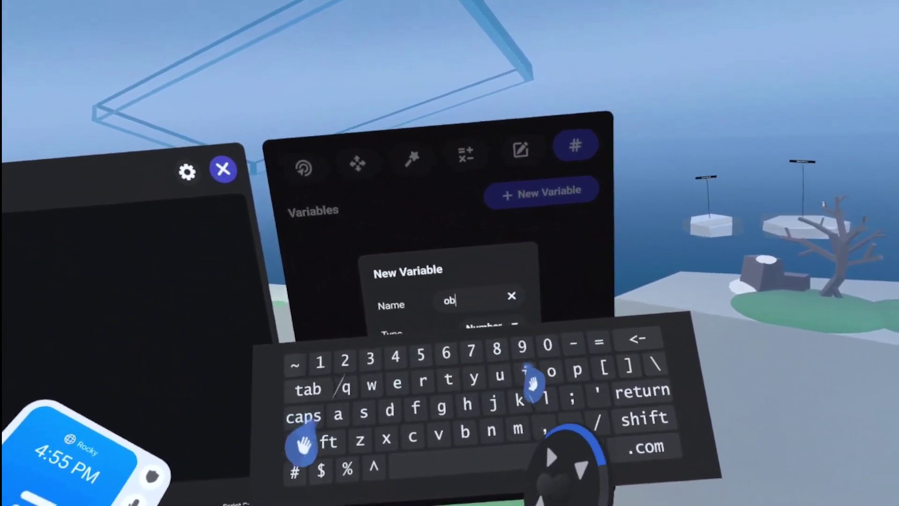
{"action": "type", "text": "j"}
{"action": "key", "text": "Return"}
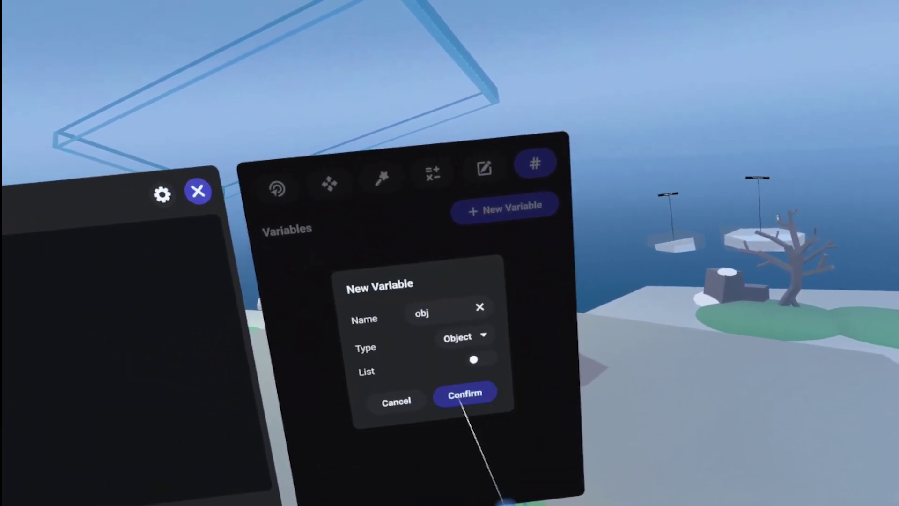
{"action": "left_click", "coordinate": [463, 396]}
{"action": "left_click_drag", "start_coordinate": [508, 385], "coordinate": [528, 401]}
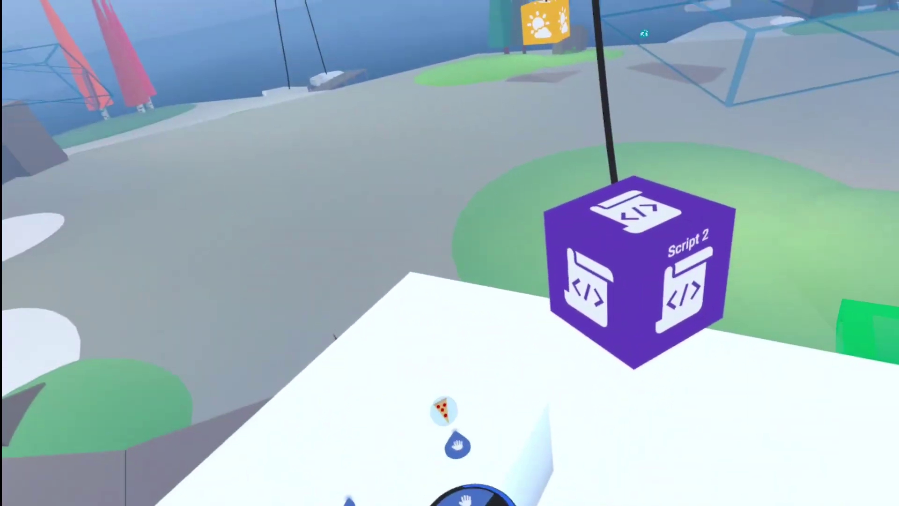
Open the pizza group's properties and attach Script 2 to it
{"action": "left_click", "coordinate": [452, 440]}
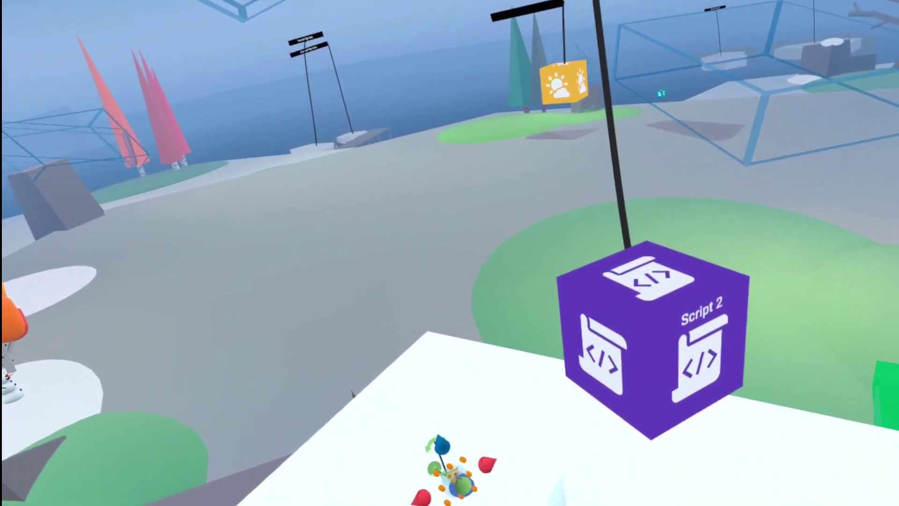
{"action": "left_click", "coordinate": [464, 491]}
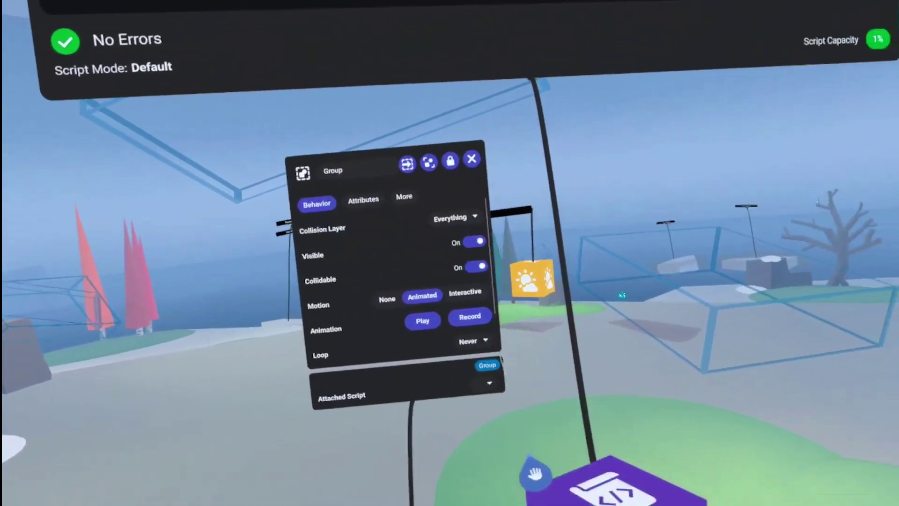
{"action": "left_click", "coordinate": [480, 355]}
{"action": "left_click", "coordinate": [453, 408]}
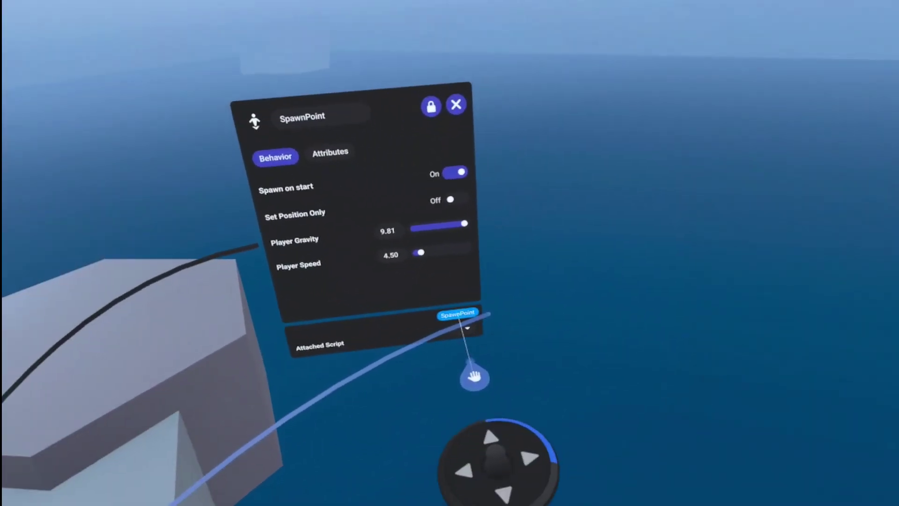
Assign the SpawnPoint object to the pizza group's obj reference and set the group's Motion to Interactive
{"action": "left_click_drag", "start_coordinate": [456, 325], "coordinate": [462, 346]}
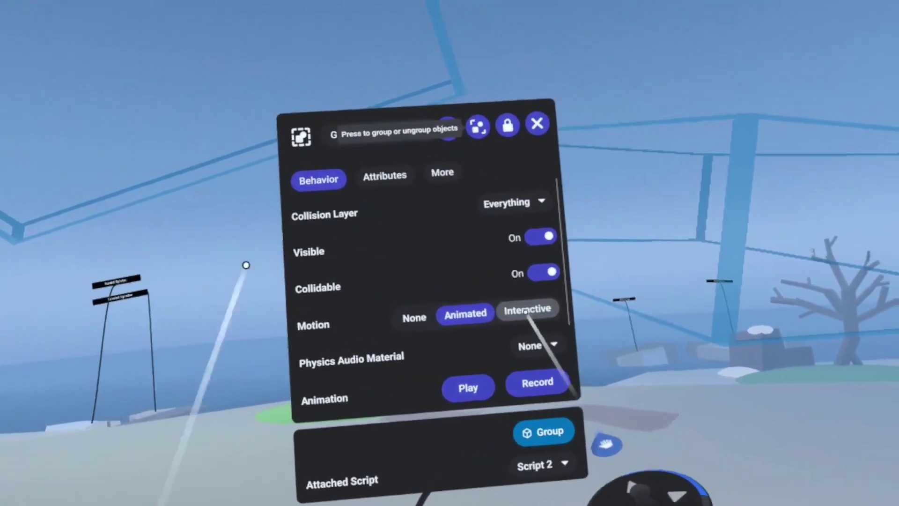
{"action": "left_click", "coordinate": [512, 296]}
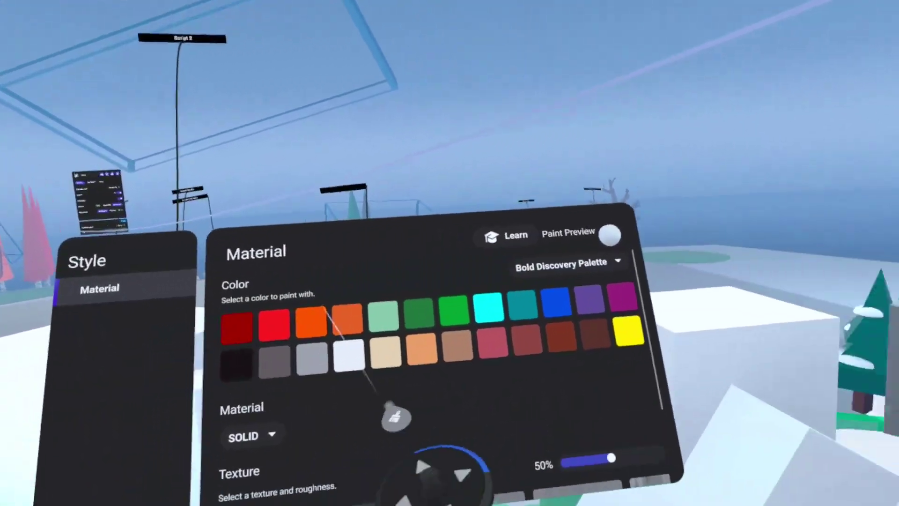
Set the paint to light grey from the Bold Discovery Palette, with the SOLID material and the Coarse Chunks texture
{"action": "left_click", "coordinate": [311, 358]}
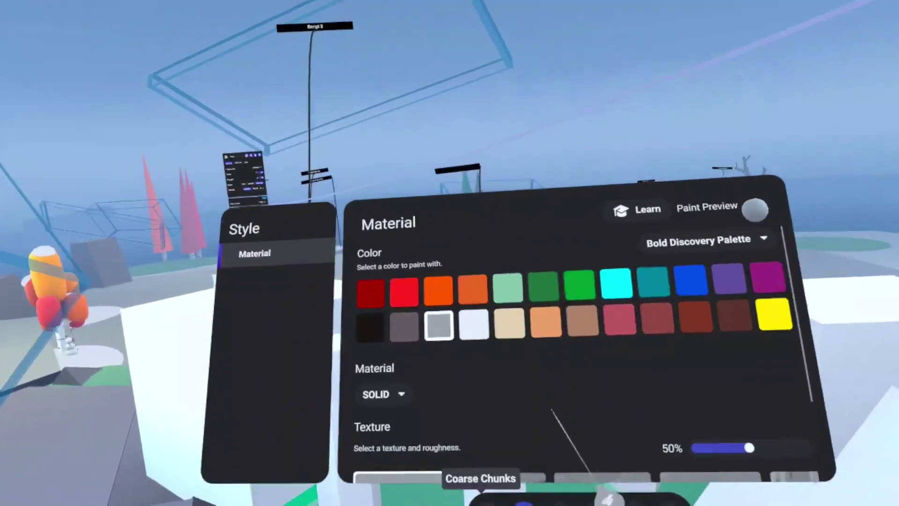
{"action": "left_click", "coordinate": [381, 394]}
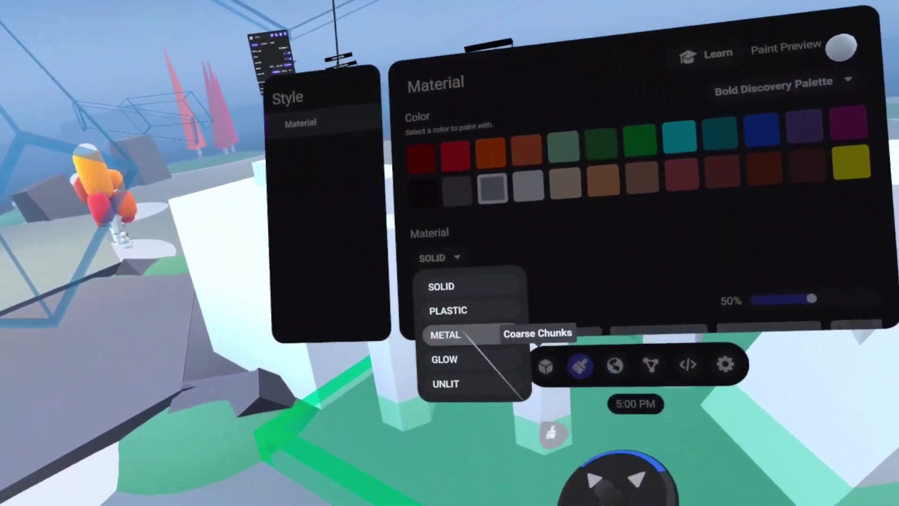
{"action": "left_click", "coordinate": [450, 286]}
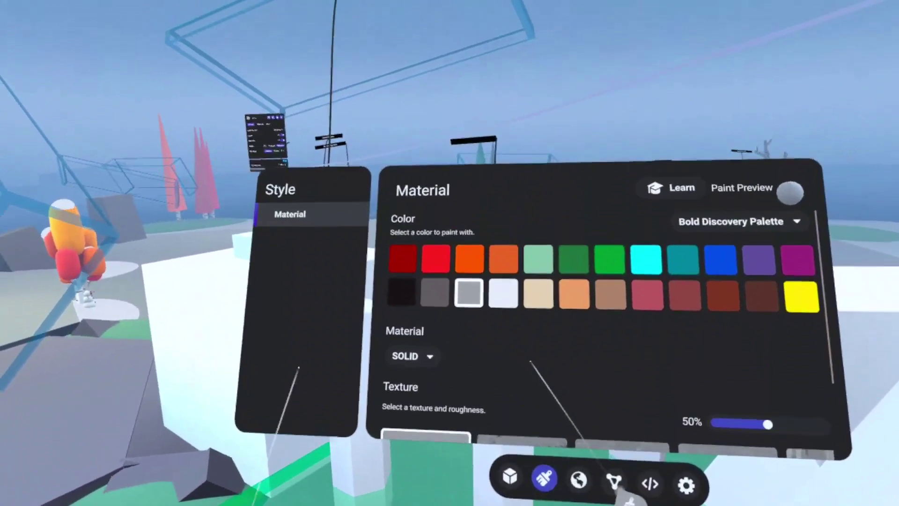
{"action": "scroll", "coordinate": [530, 362], "scroll_direction": "down", "scroll_amount": 5}
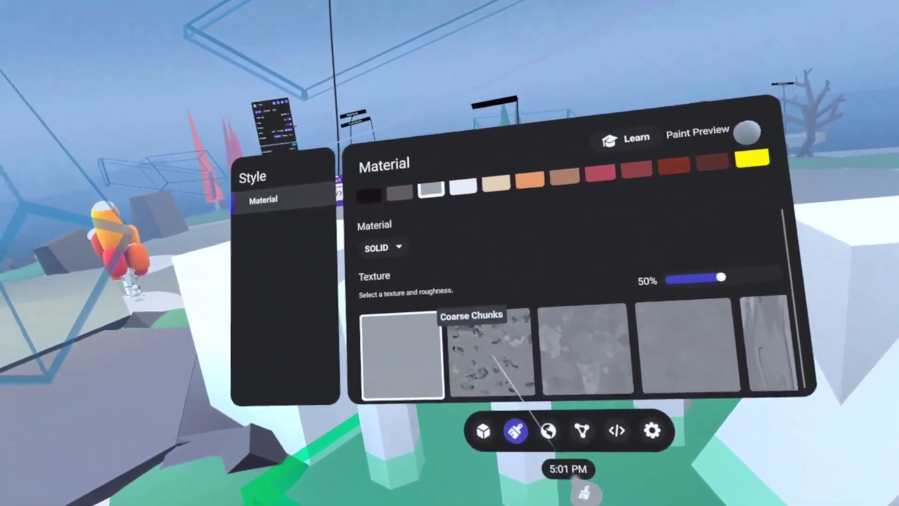
{"action": "left_click", "coordinate": [445, 335]}
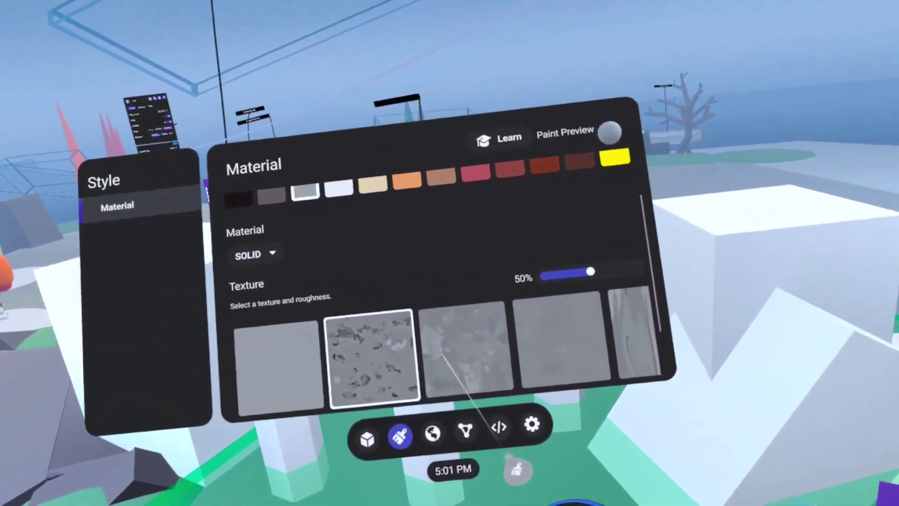
{"action": "key", "text": "Escape"}
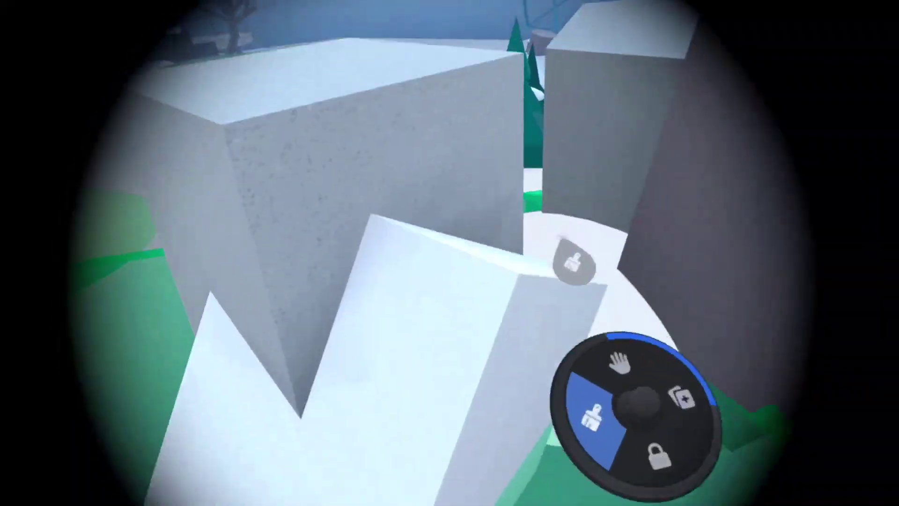
Paint the tilted block and the neighbouring obstacle shapes with the grey Coarse Chunks finish
{"action": "left_click", "coordinate": [474, 433]}
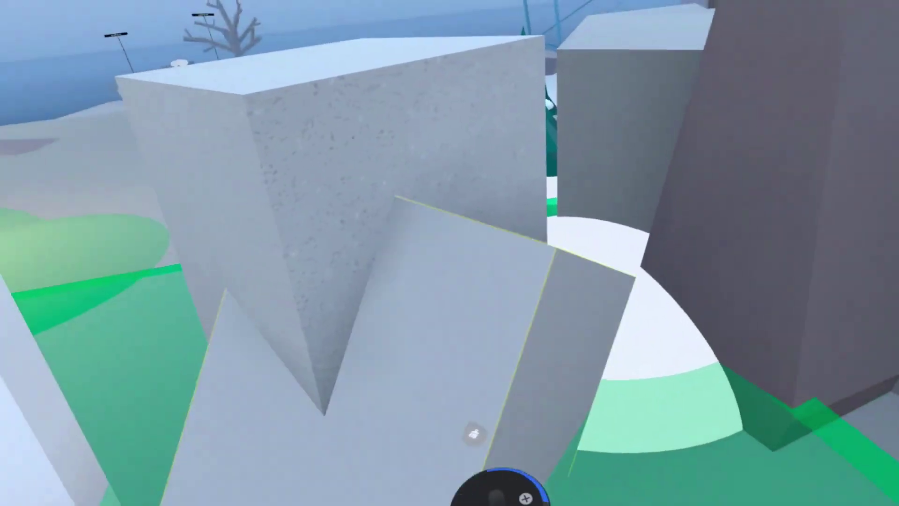
{"action": "left_click", "coordinate": [582, 409]}
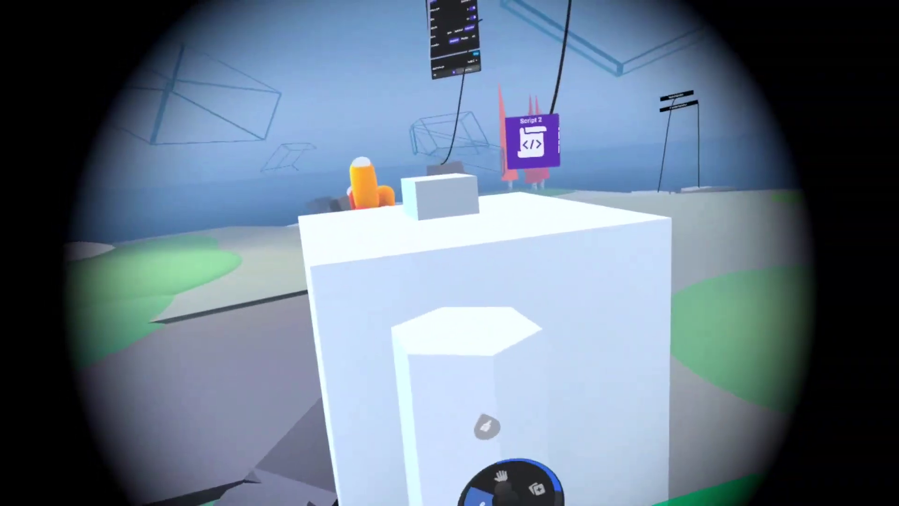